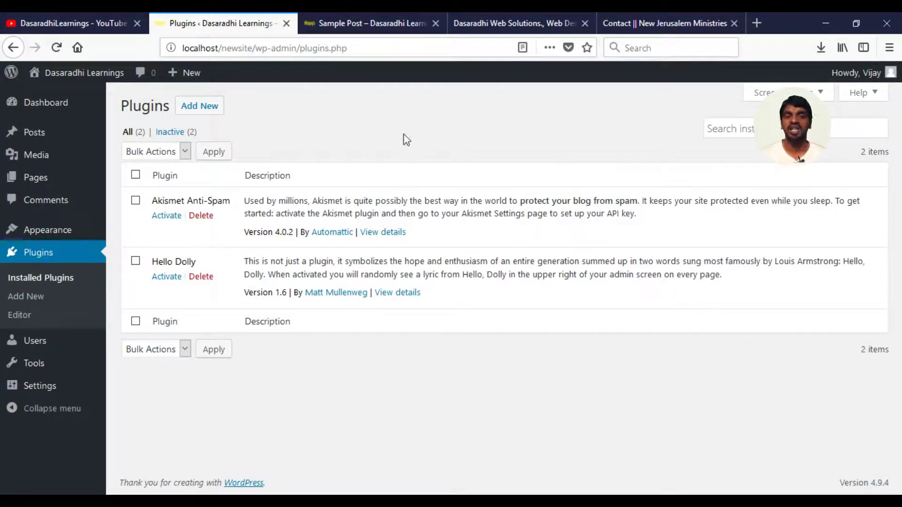
Step: Go from the Sample Post to the site's home page with the plant header image
click(360, 23)
drag(900, 402, 900, 83)
click(162, 219)
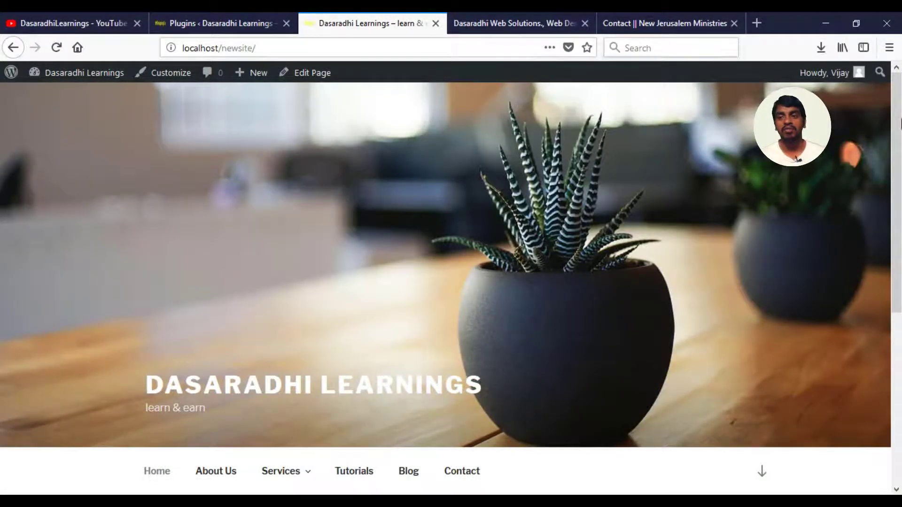
mouse_move(901, 123)
mouse_down()
mouse_move(886, 359)
mouse_move(900, 131)
mouse_up()
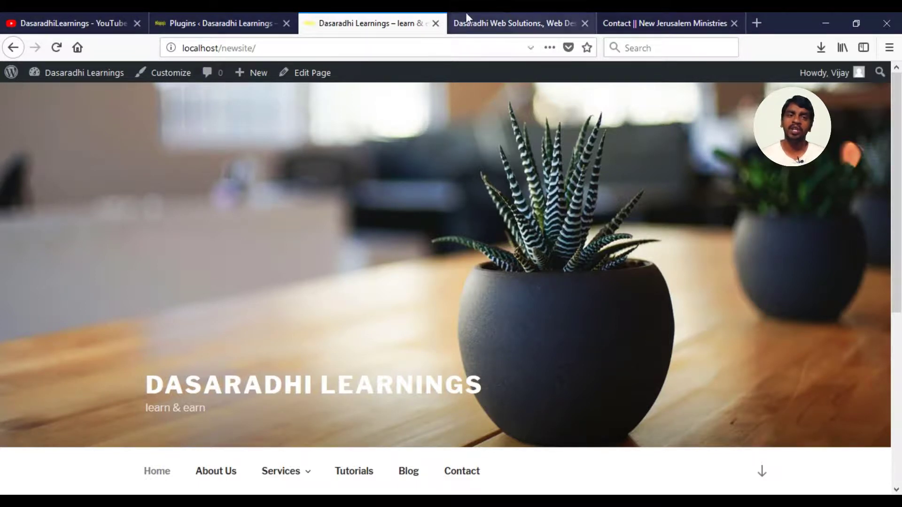
click(236, 21)
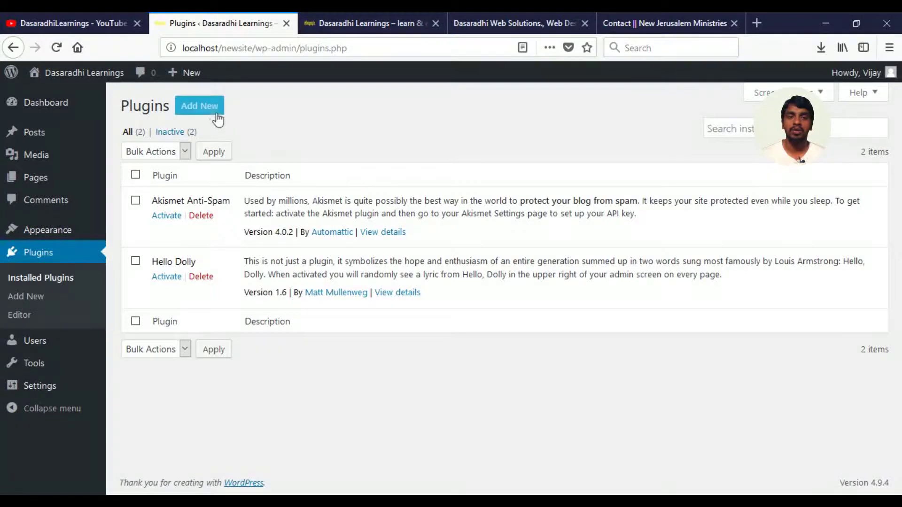
click(374, 19)
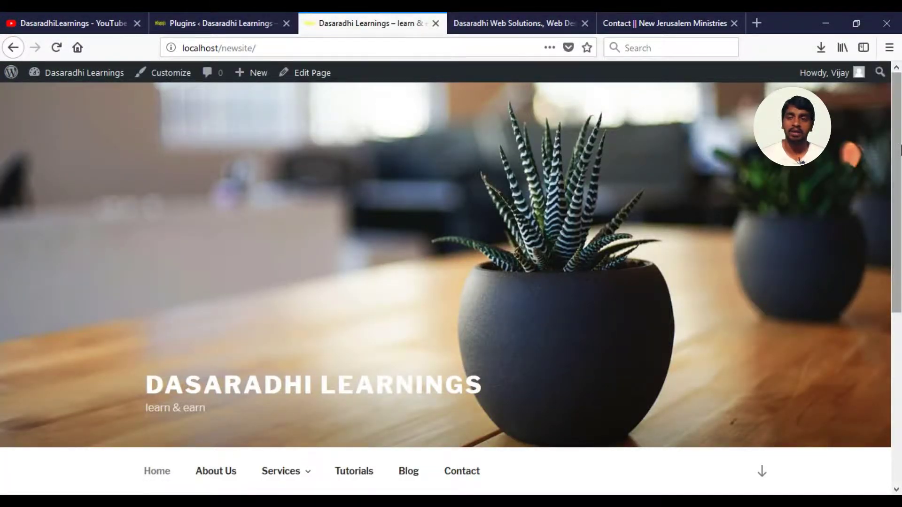
scroll(899, 266, down, 4)
Step: Open the site's empty Contact page and compare it with two example contact forms
click(458, 288)
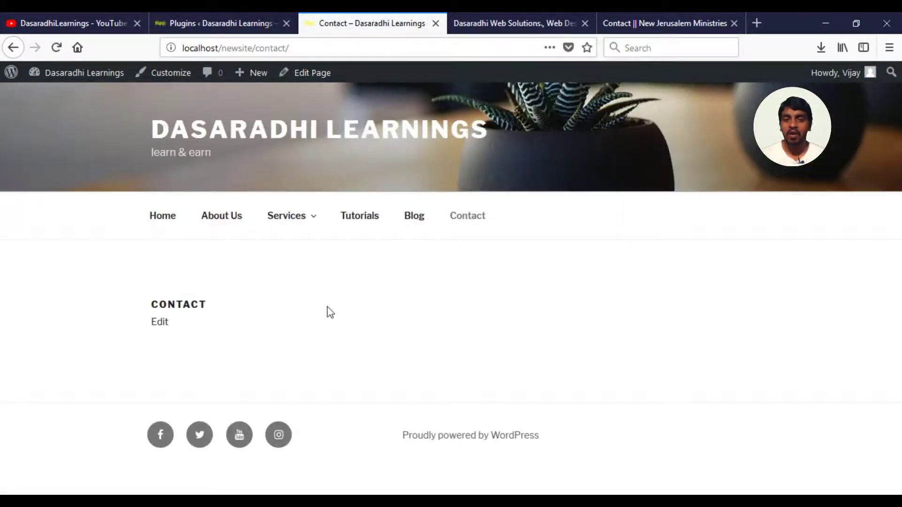
click(515, 20)
scroll(201, 317, down, 1)
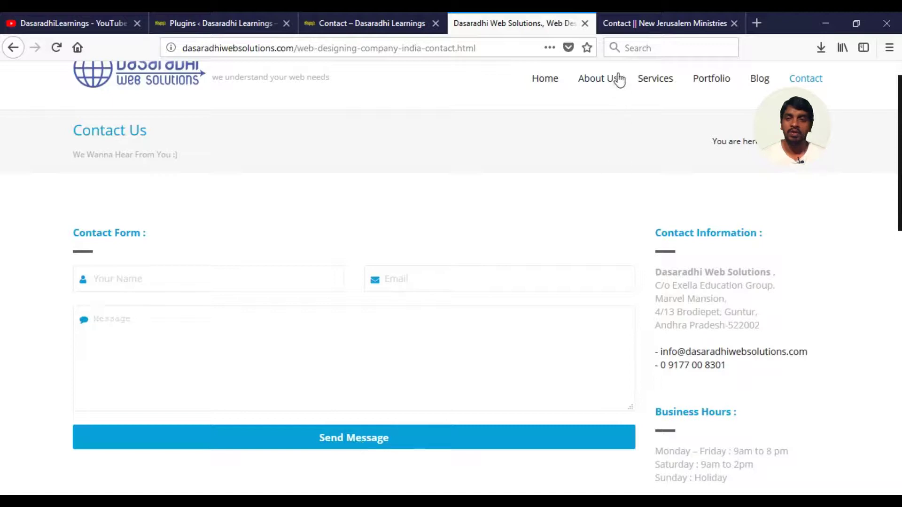
click(662, 23)
scroll(900, 207, down, 1)
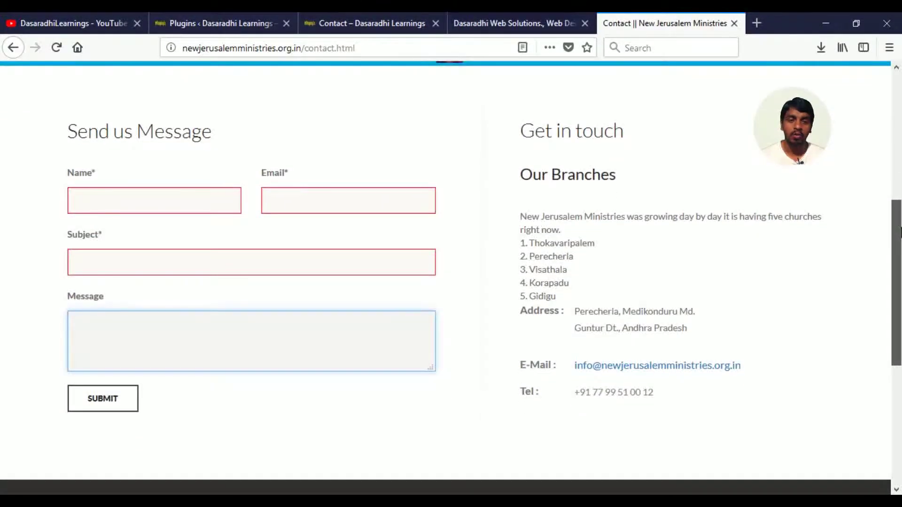
click(530, 26)
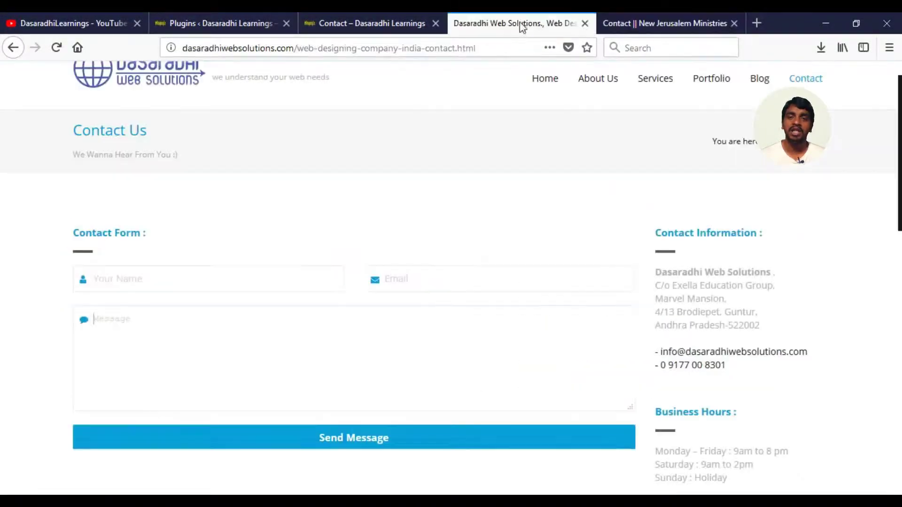
Step: Recheck the site's own Contact page, then return to the Plugins admin page
click(371, 22)
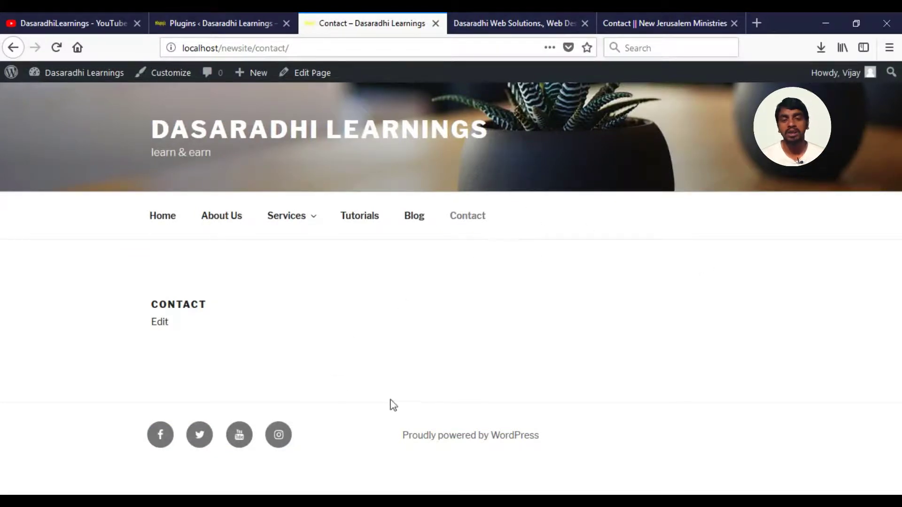
triple_click(431, 441)
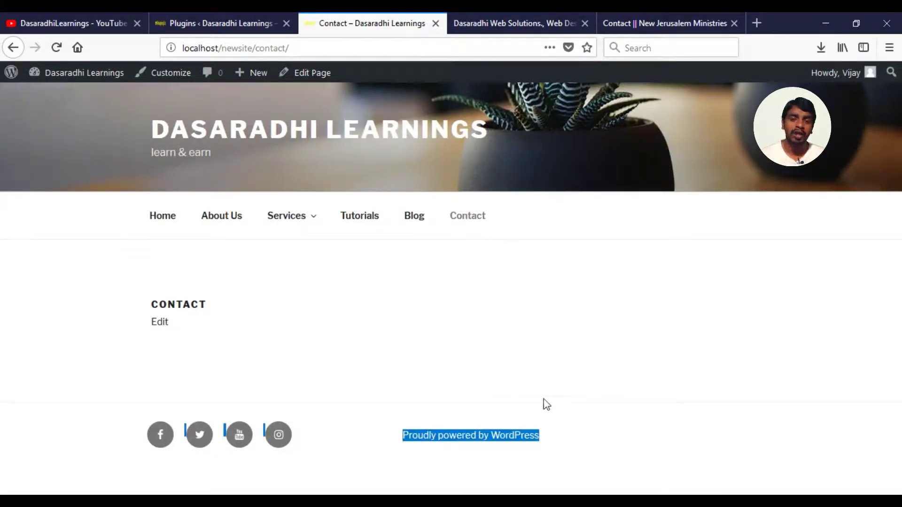
click(498, 346)
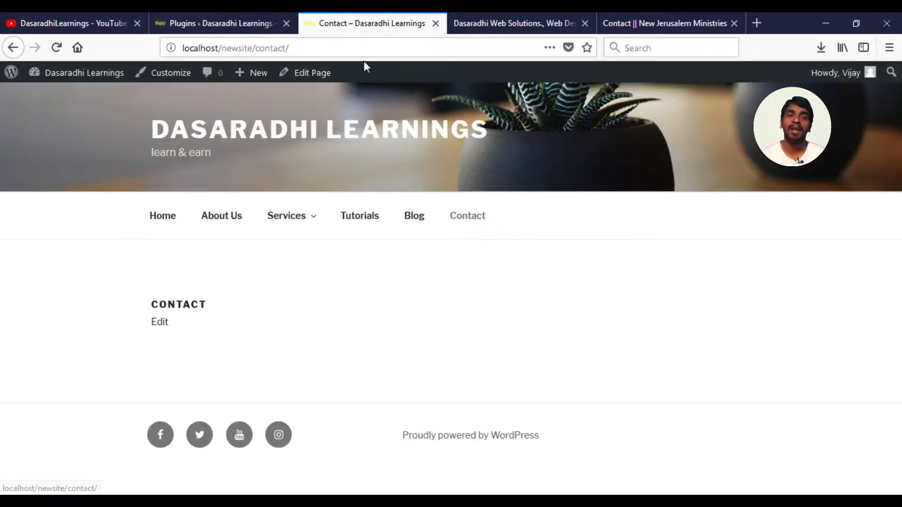
click(207, 21)
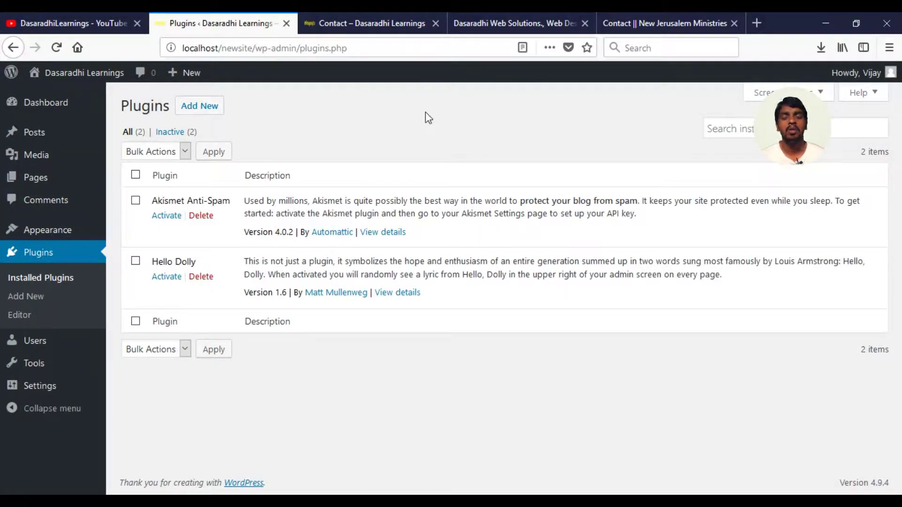
Step: Open the Add Plugins page from the Plugins admin page
click(377, 21)
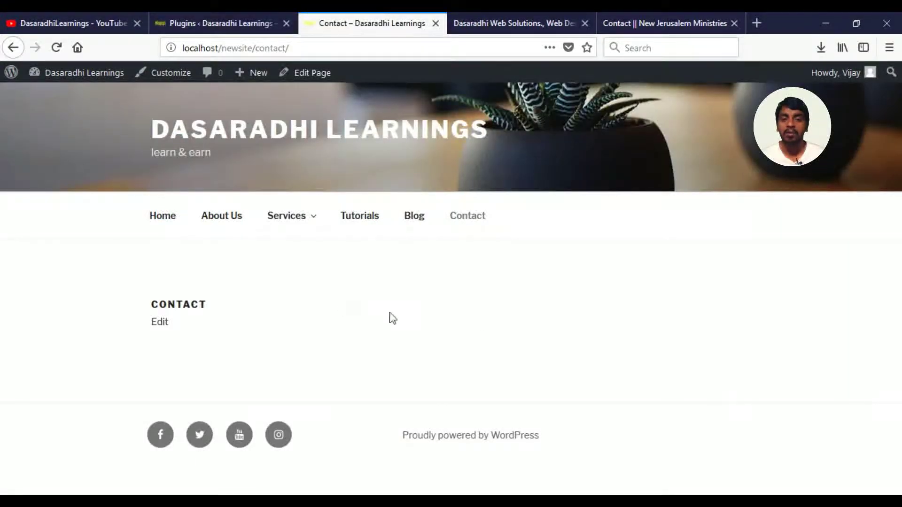
click(235, 20)
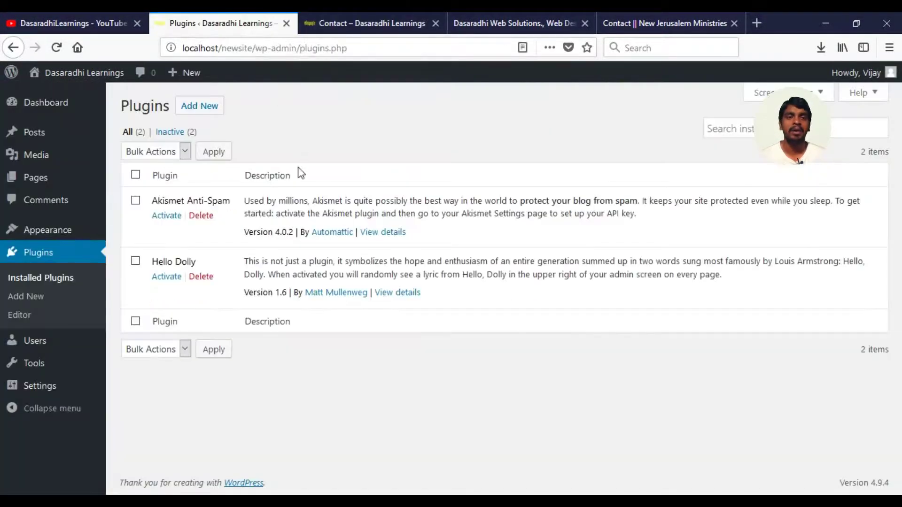
click(199, 110)
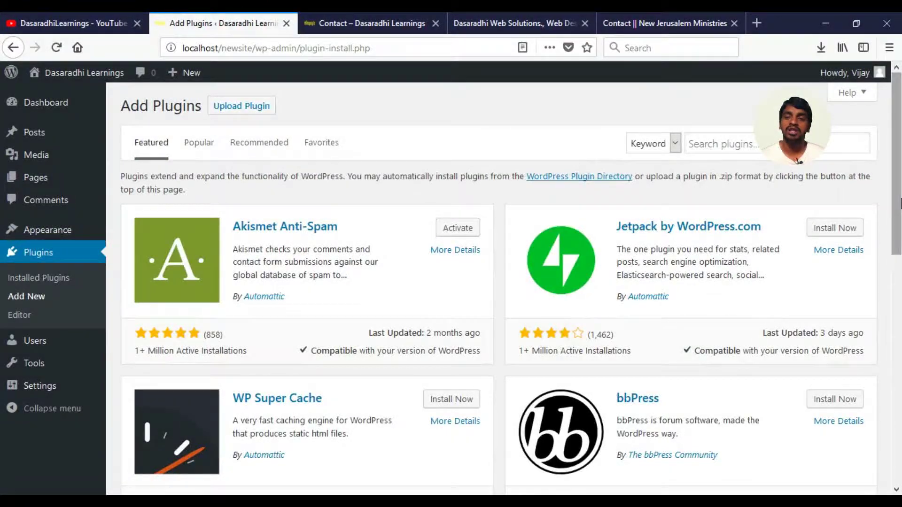
scroll(901, 223, down, 2)
mouse_move(900, 223)
mouse_down()
mouse_move(901, 423)
mouse_move(901, 221)
mouse_up()
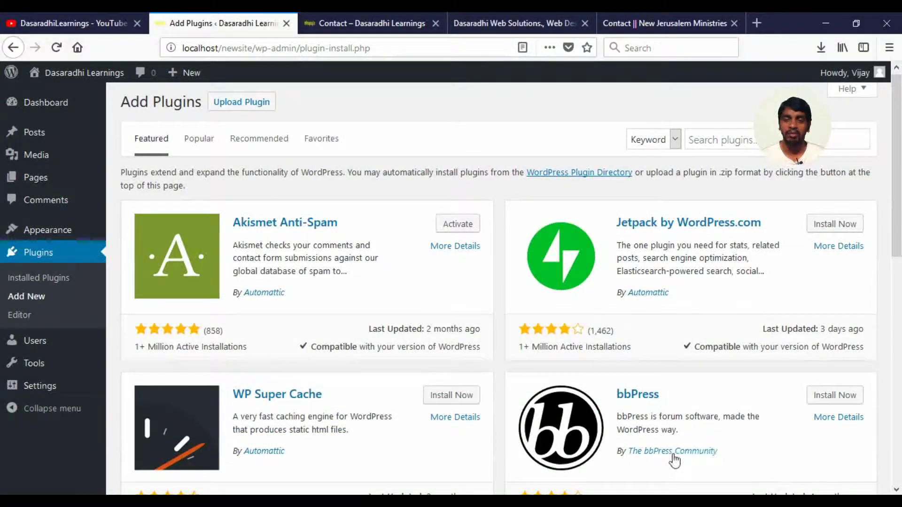
Step: List Popular plugins and examine Contact Form 7's rating, installs and compatibility
click(201, 146)
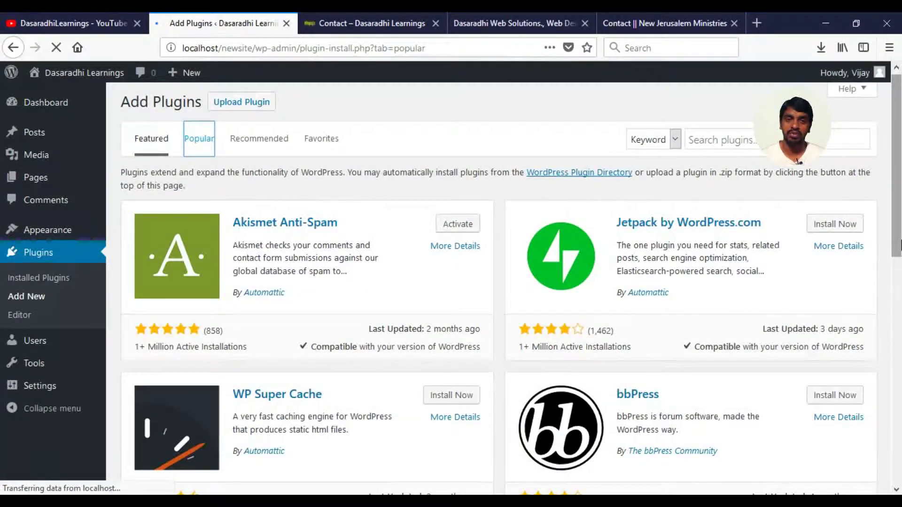
scroll(798, 161, down, 2)
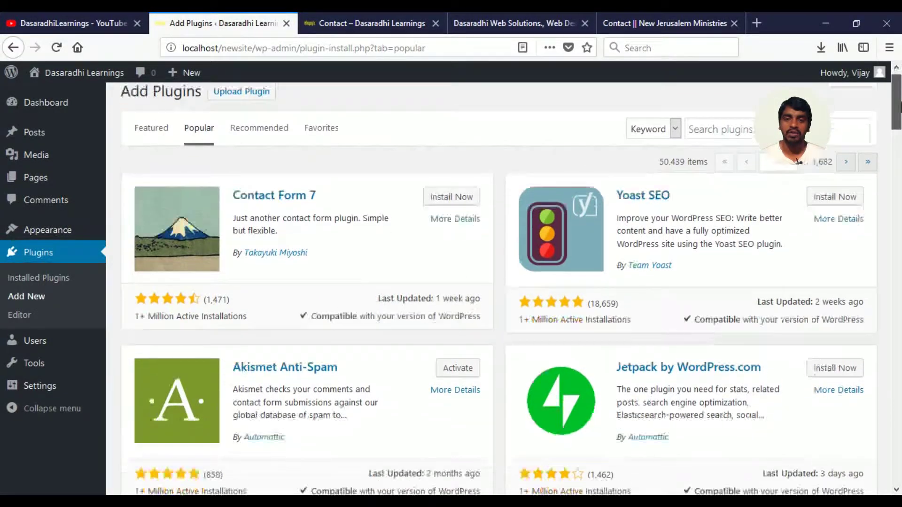
scroll(797, 161, down, 2)
scroll(349, 230, up, 1)
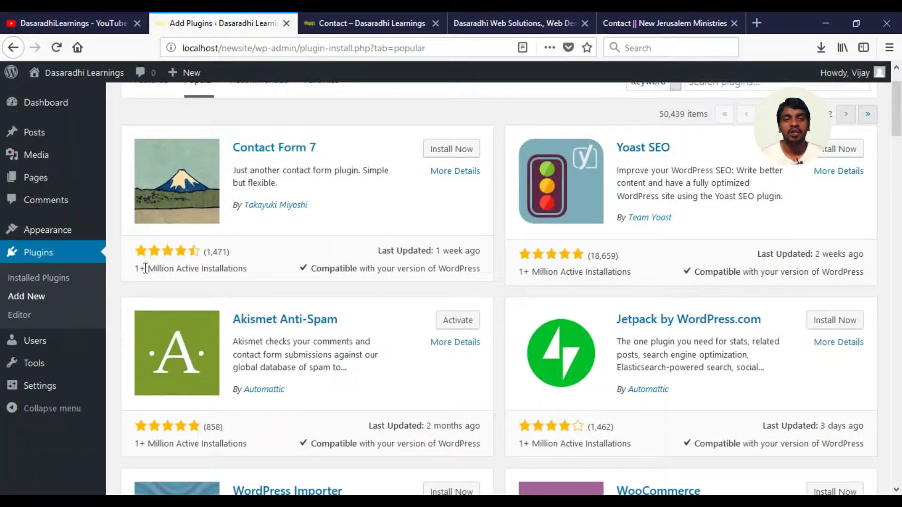
drag(130, 271, 248, 270)
click(276, 279)
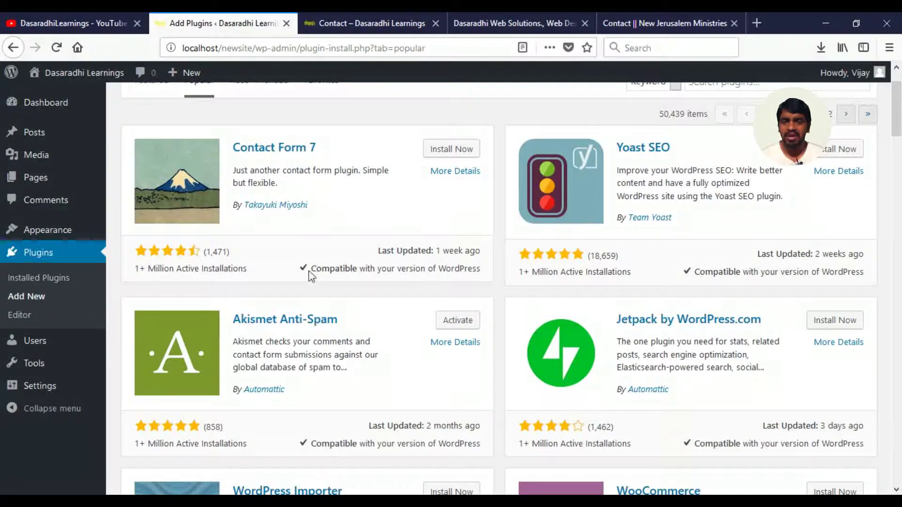
drag(485, 275, 360, 272)
click(411, 272)
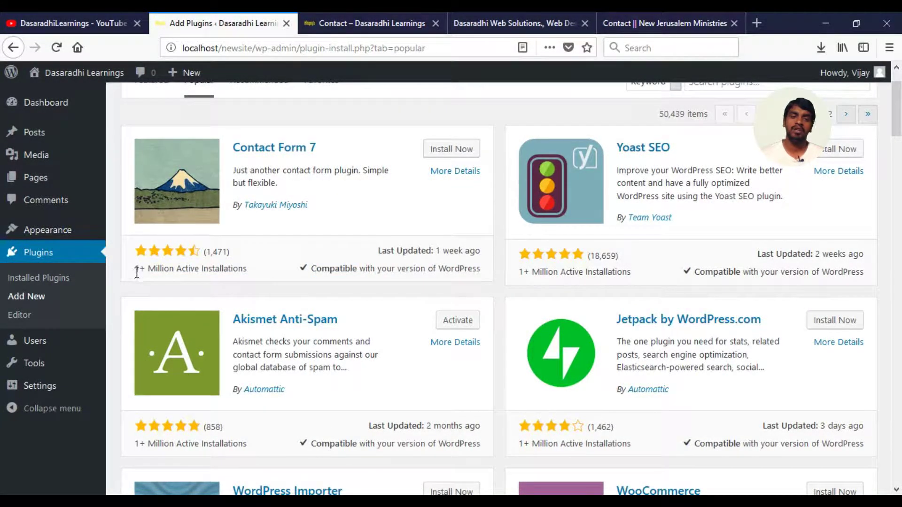
Step: Review the Contact Form 7 card details and scroll back to the list top
drag(207, 252, 226, 271)
click(167, 280)
drag(168, 280, 227, 270)
click(248, 274)
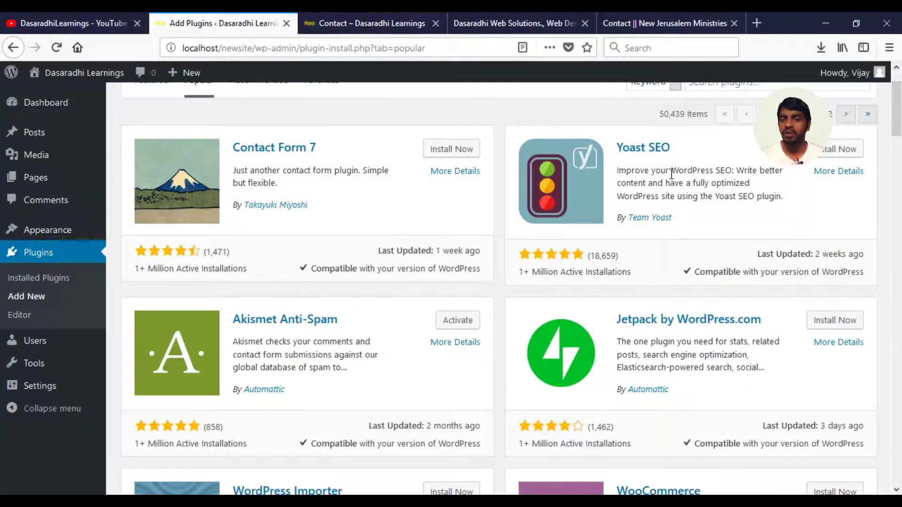
scroll(895, 108, up, 2)
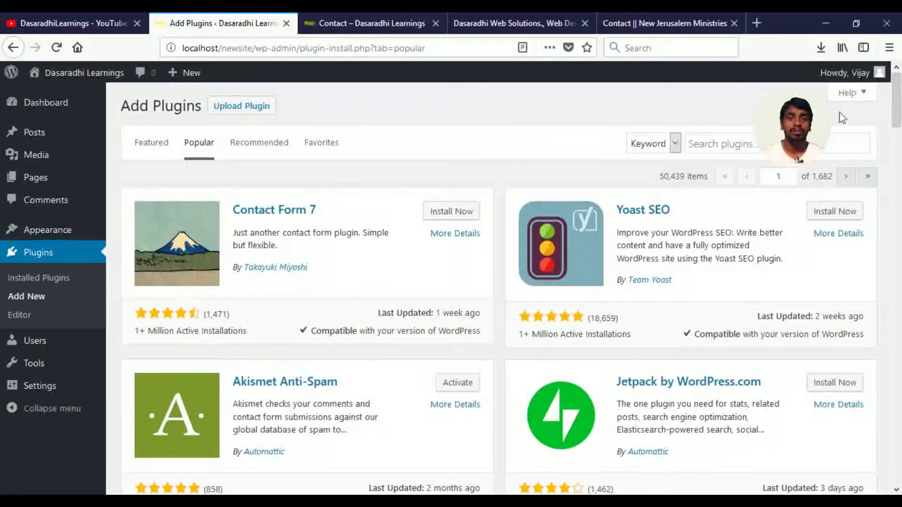
scroll(898, 122, down, 6)
scroll(898, 122, up, 3)
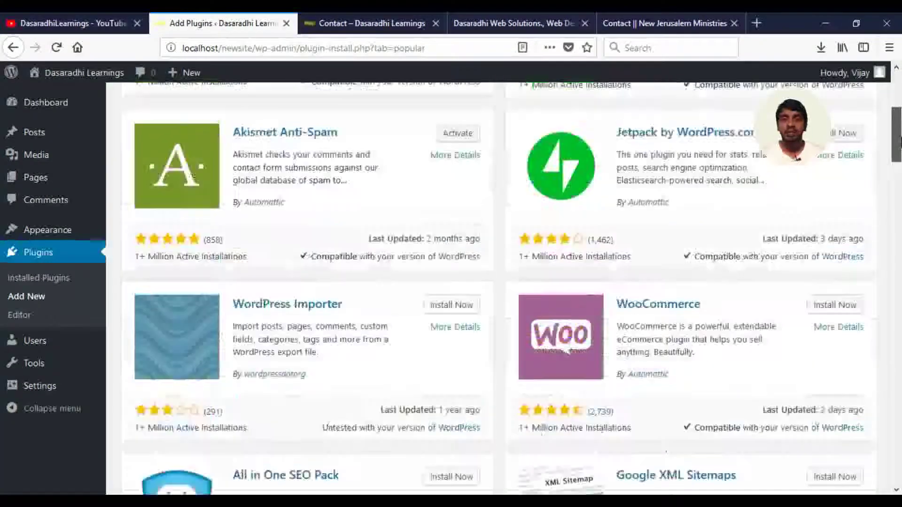
scroll(896, 122, up, 2)
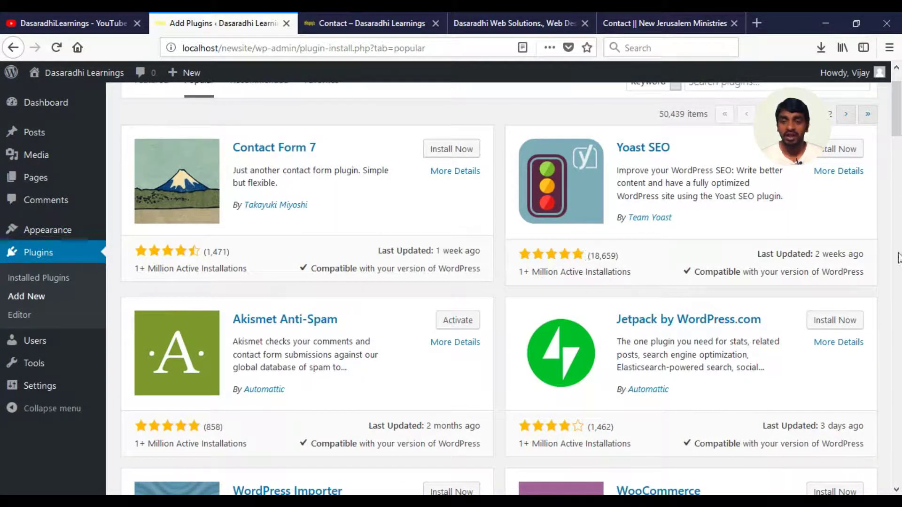
mouse_move(900, 126)
mouse_down()
mouse_move(899, 170)
mouse_move(898, 116)
mouse_up()
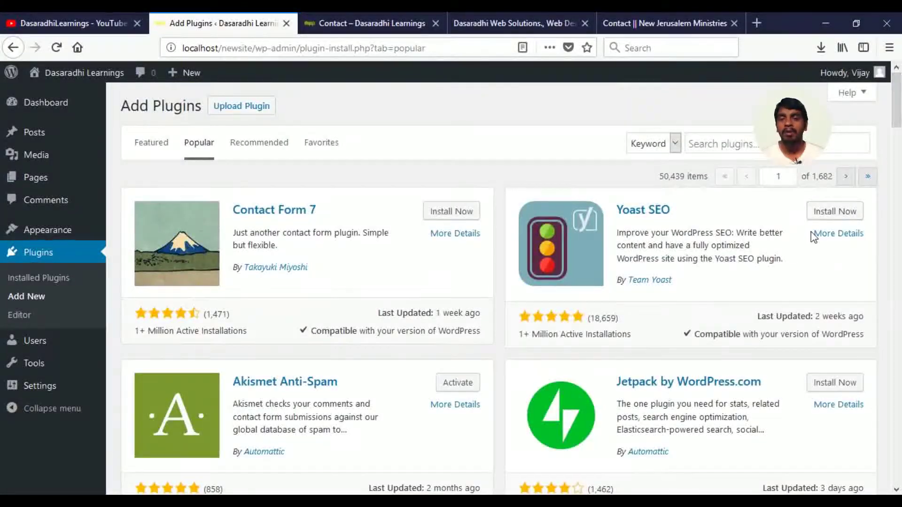
Step: Search plugins for 'contact form', getting 3,486 results led by Contact Form 7
click(730, 142)
text(co)
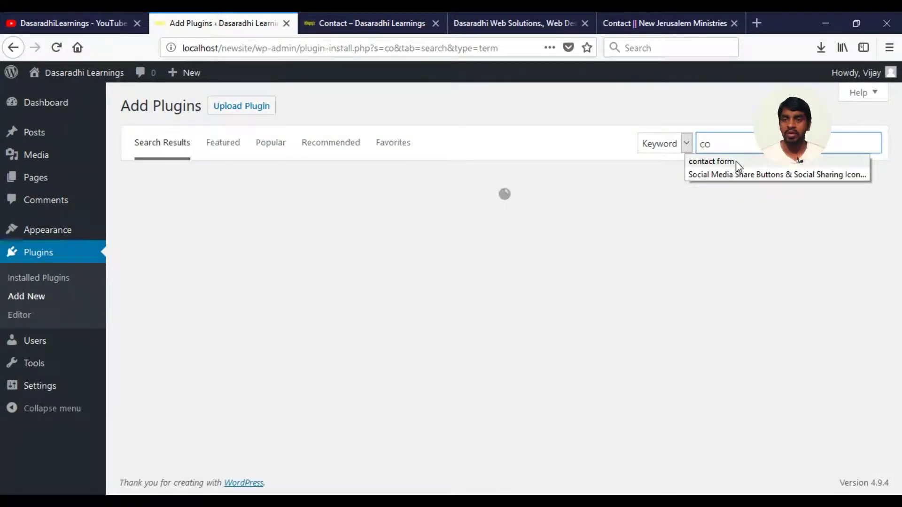
click(736, 161)
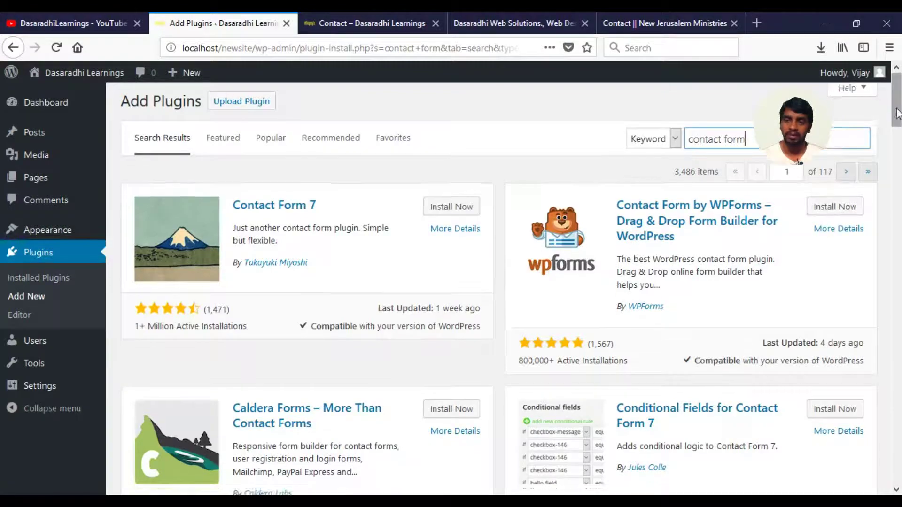
scroll(893, 188, down, 10)
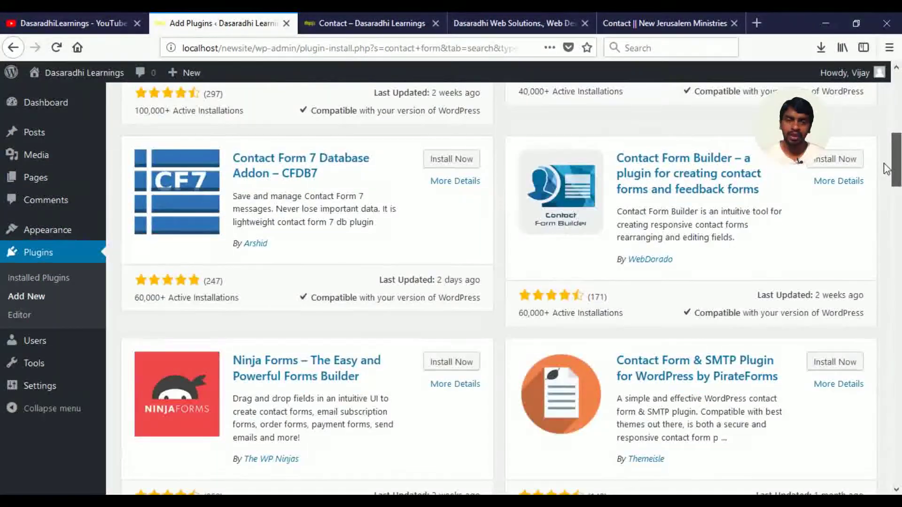
drag(887, 169, 900, 109)
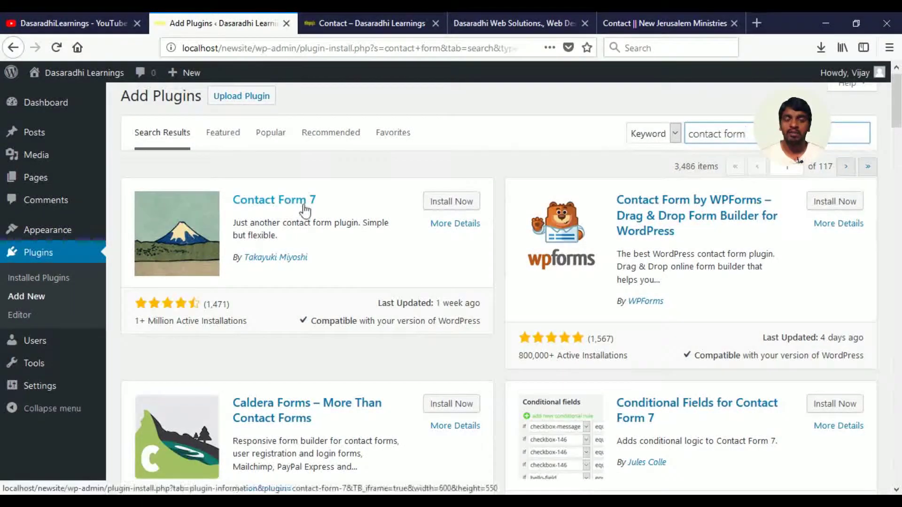
Step: Install and activate Contact Form 7 version 5.0
click(459, 203)
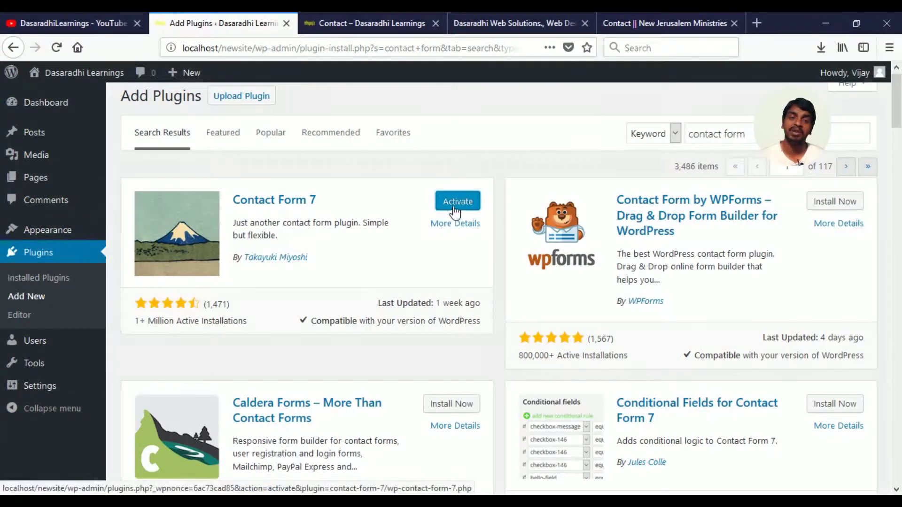
click(454, 209)
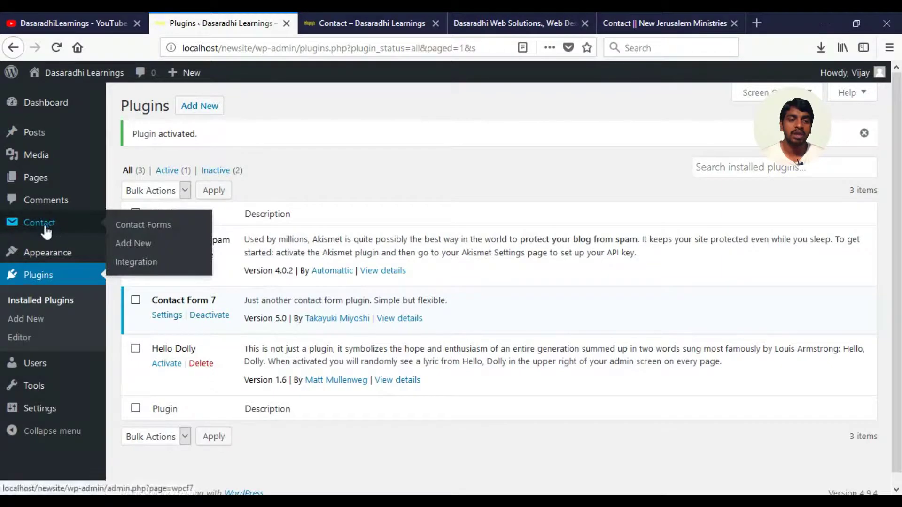
Step: Copy the Contact form 1 shortcode and go to the Pages list
mouse_move(50, 227)
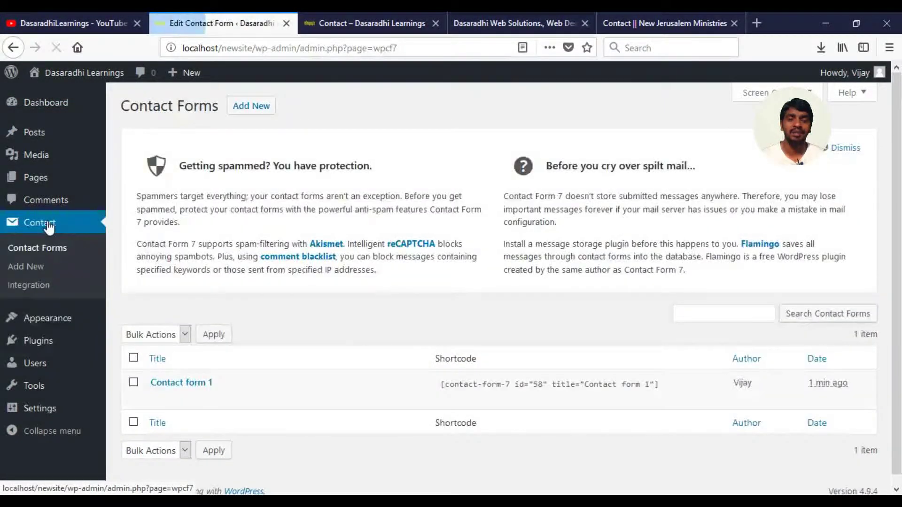
scroll(799, 282, down, 1)
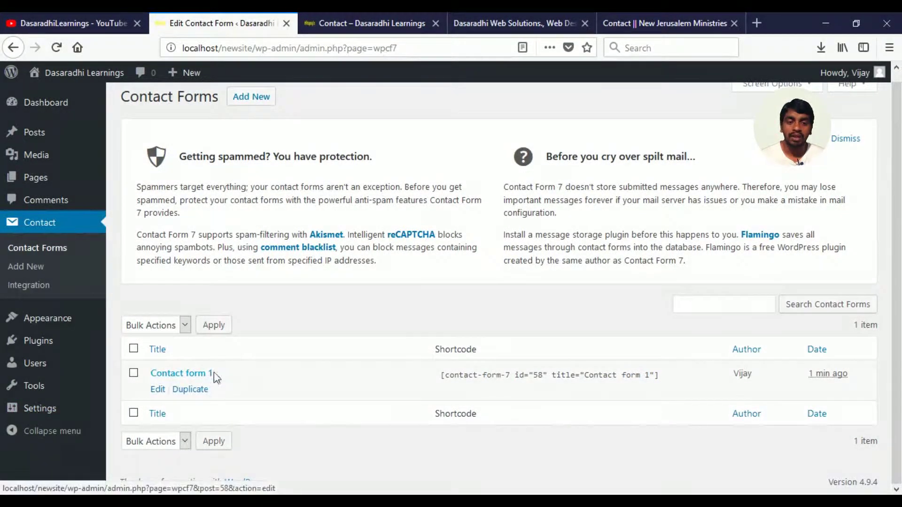
drag(663, 378, 691, 381)
key(ctrl+c)
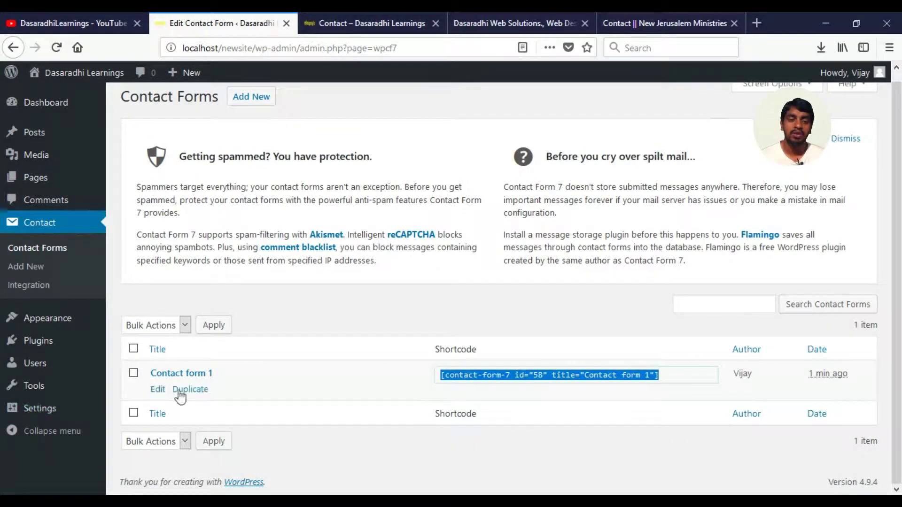
right_click(519, 382)
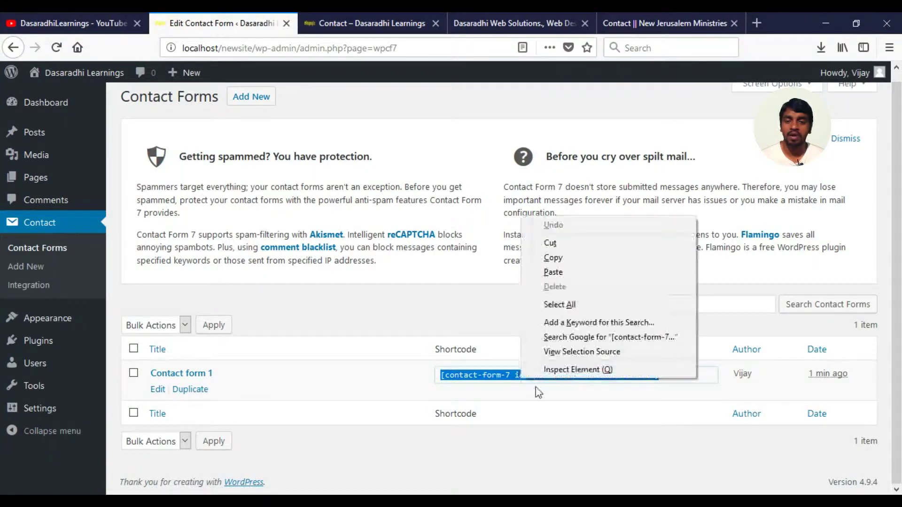
click(564, 256)
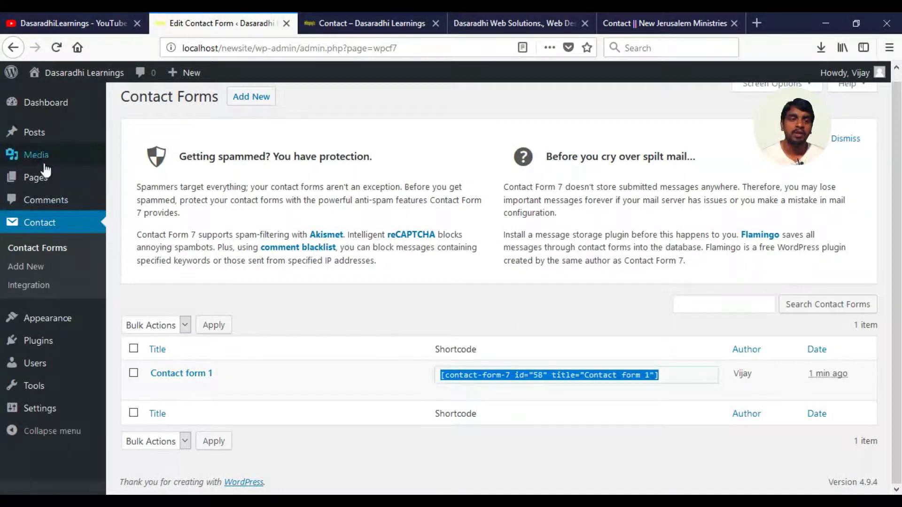
click(135, 182)
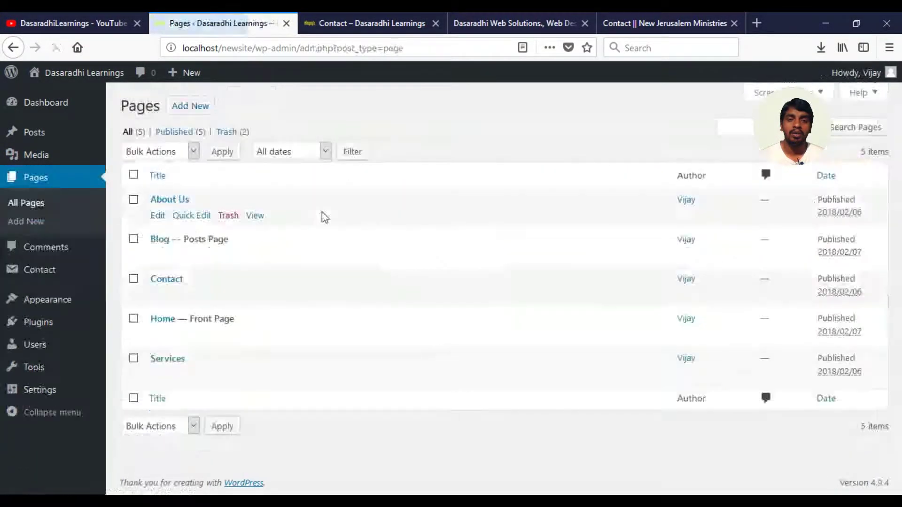
Step: Paste the Contact form 1 shortcode into the Contact page and update it
click(160, 296)
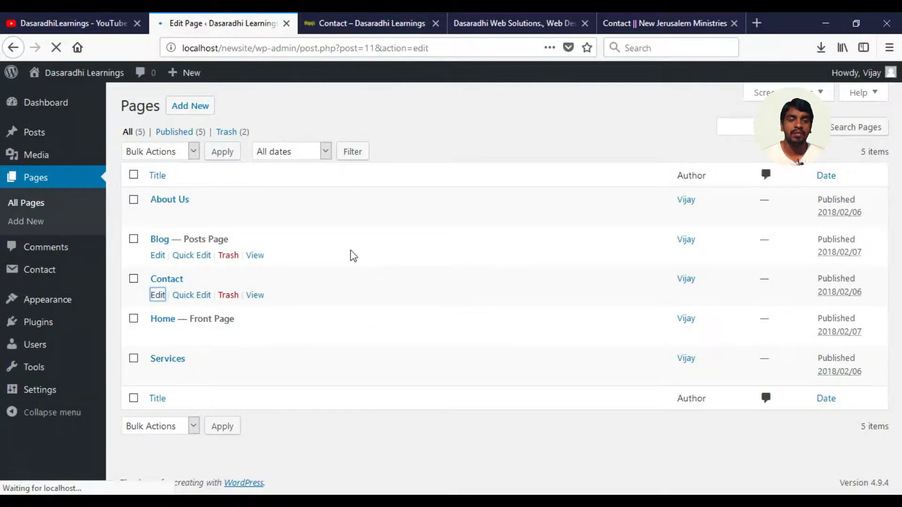
click(326, 254)
key(ctrl+v)
click(842, 286)
Step: Reload the live Contact page to show the Name, Email, Subject and Message form
click(348, 23)
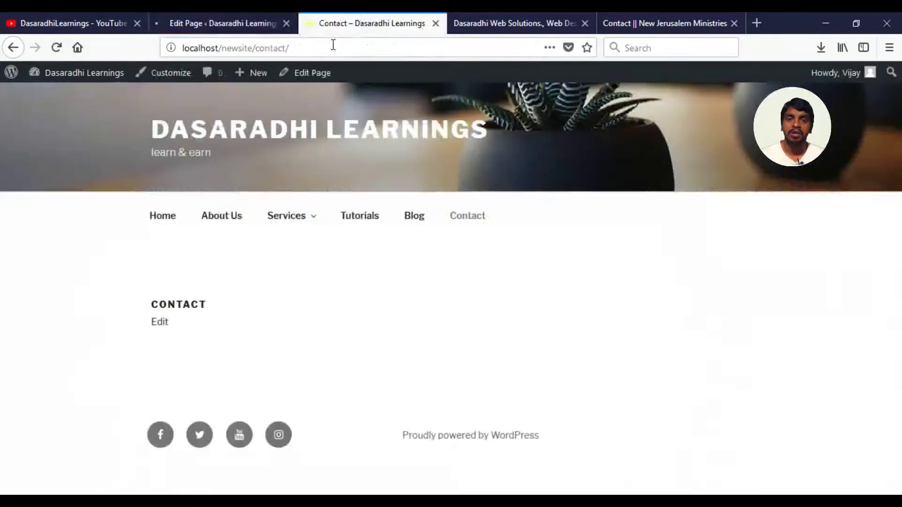
click(195, 13)
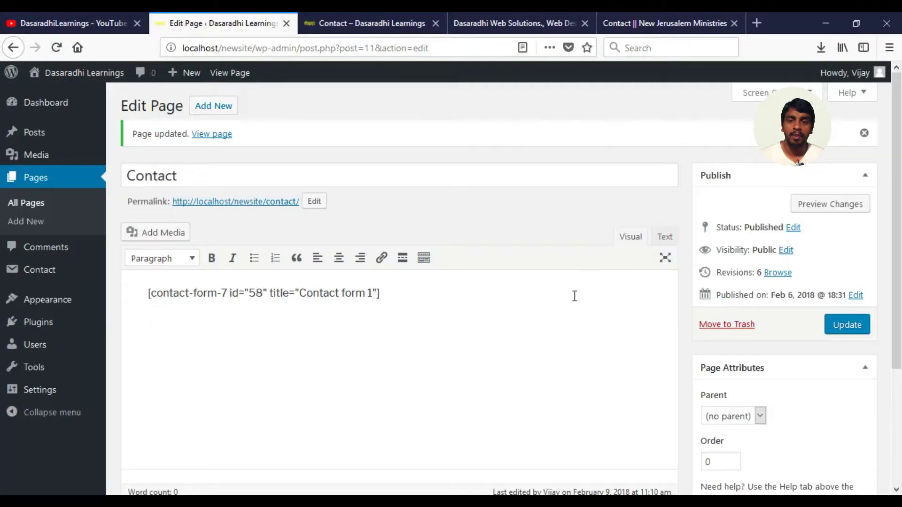
click(349, 18)
click(56, 47)
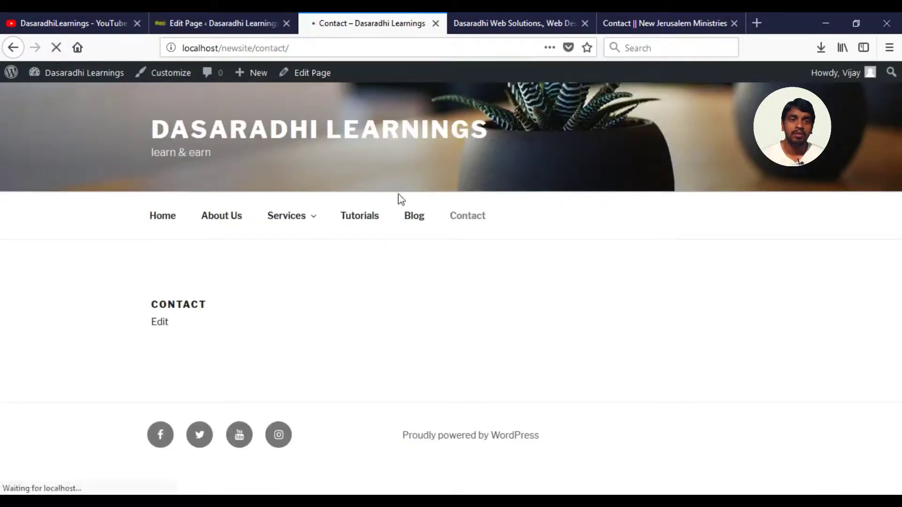
drag(900, 197, 900, 249)
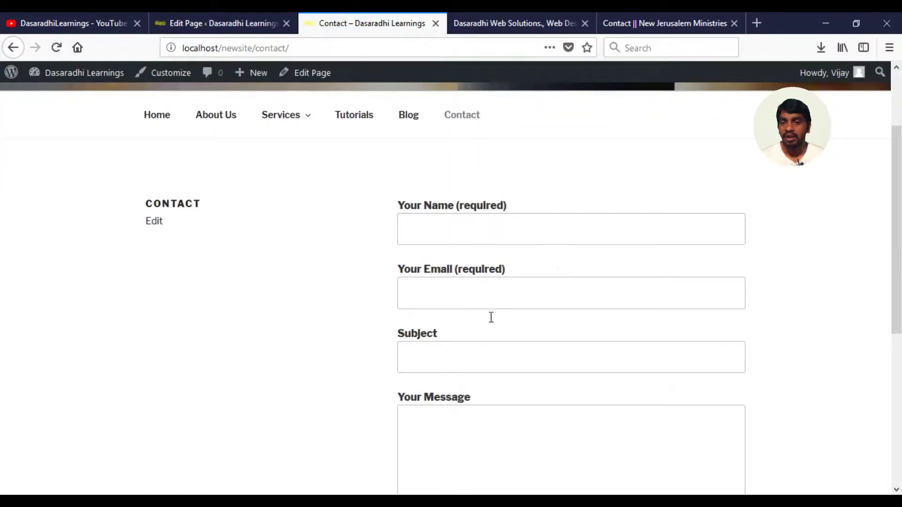
drag(900, 252, 901, 234)
Step: Open Contact form 1 for editing from the Contact Forms list
click(240, 19)
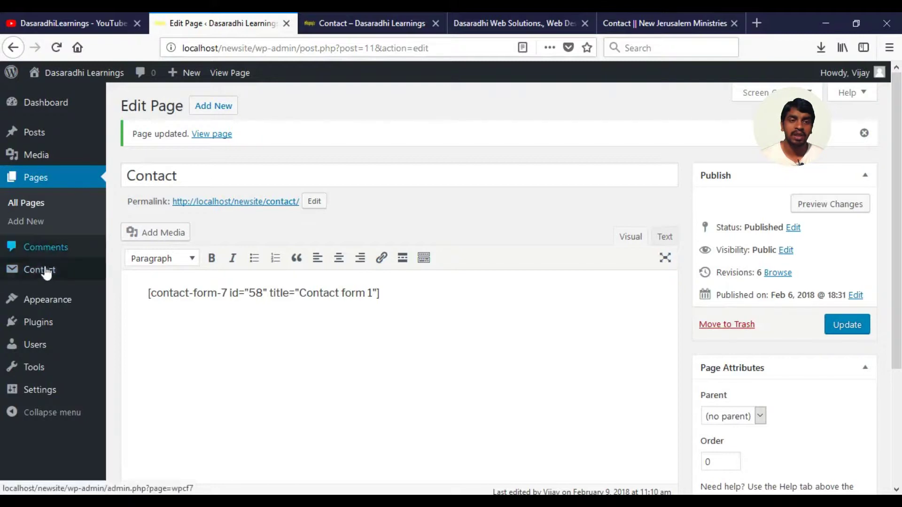
click(124, 273)
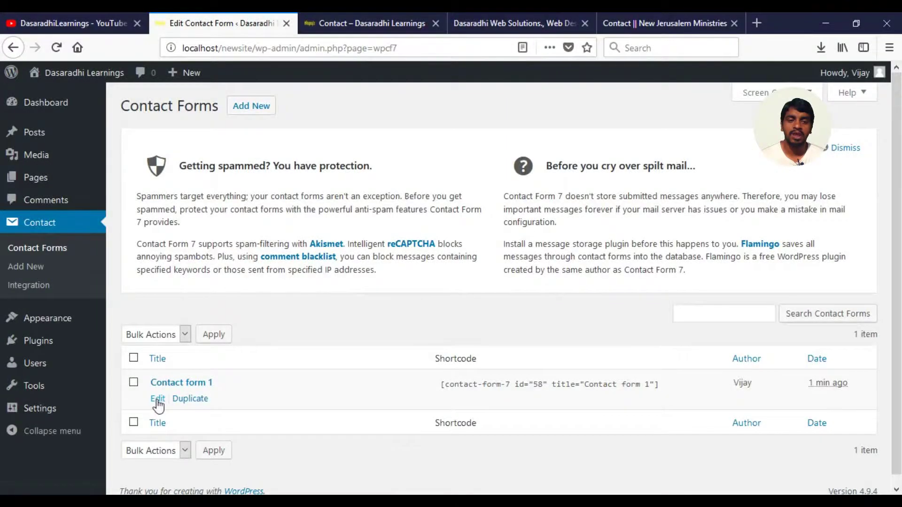
click(158, 400)
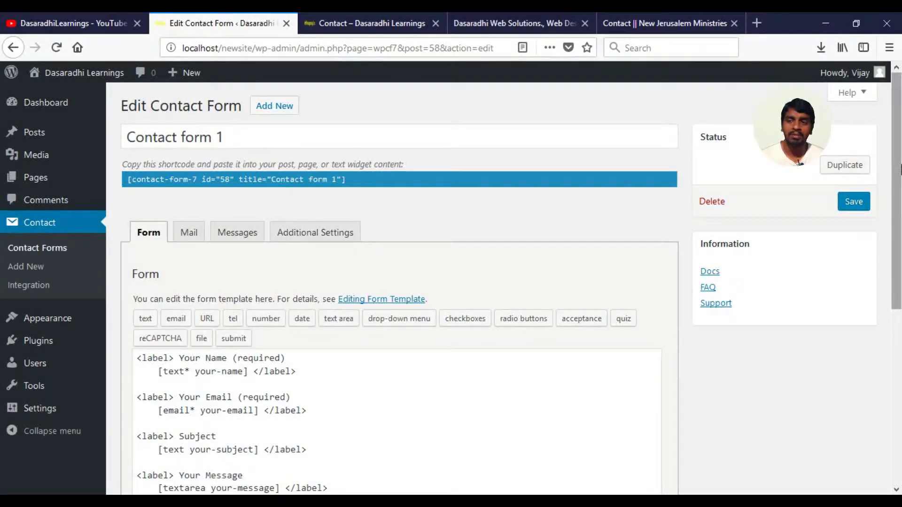
scroll(530, 328, down, 3)
Step: Duplicate the Subject block after Email, relabel it Mobile and delete its text tag
drag(311, 319, 126, 295)
key(ctrl+c)
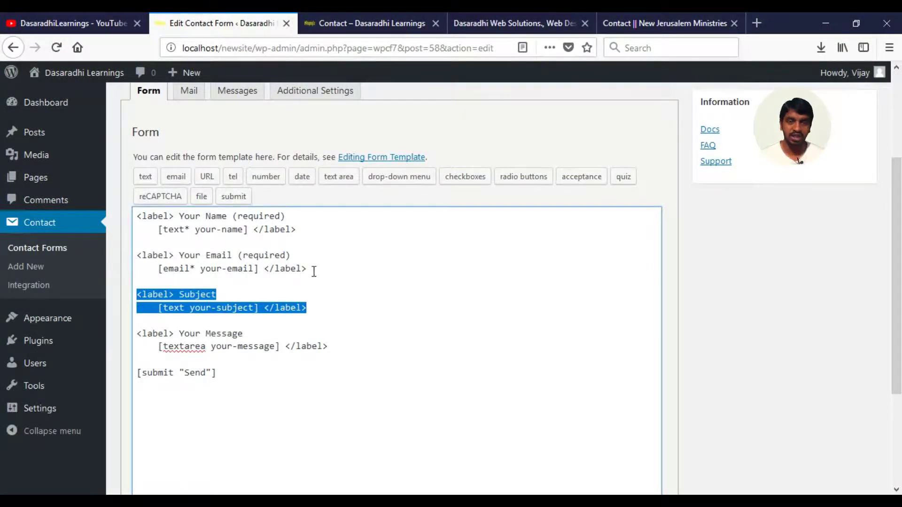
click(330, 259)
key(Return)
key(ctrl+v)
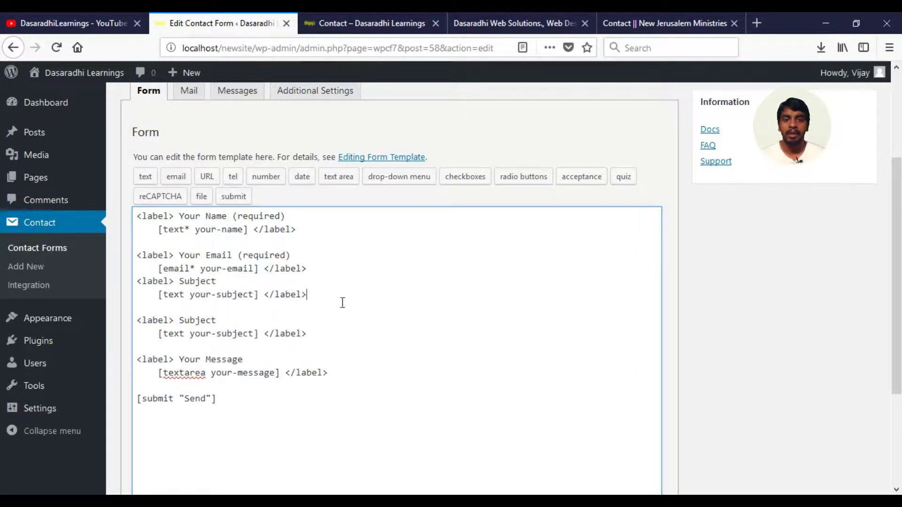
drag(215, 282, 182, 282)
text(Mobil)
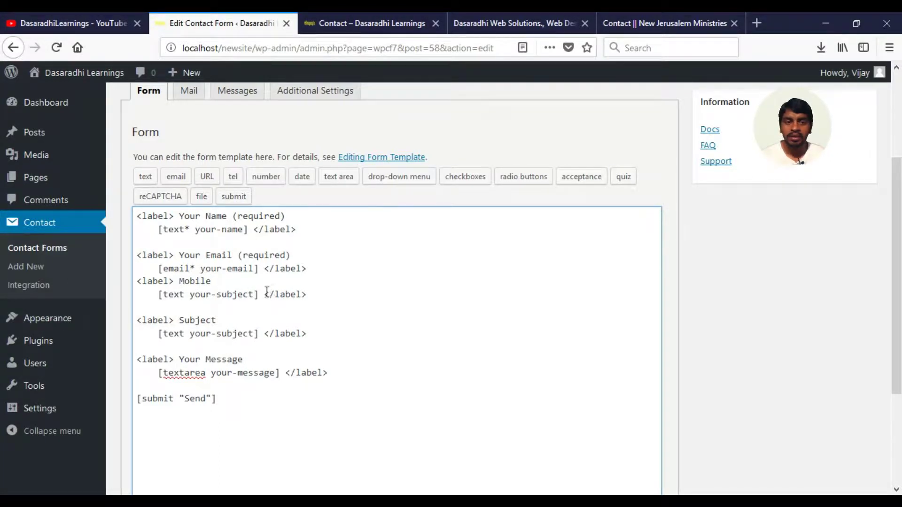
drag(259, 294, 158, 297)
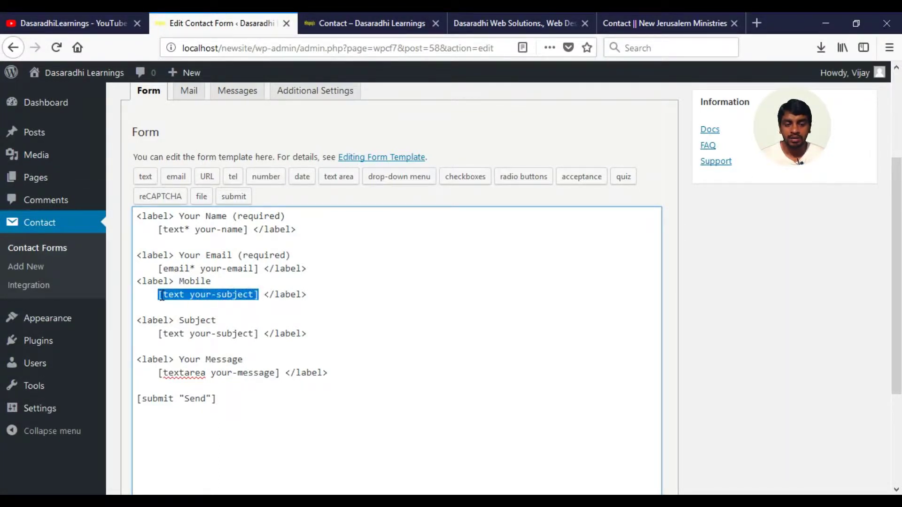
key(BackSpace)
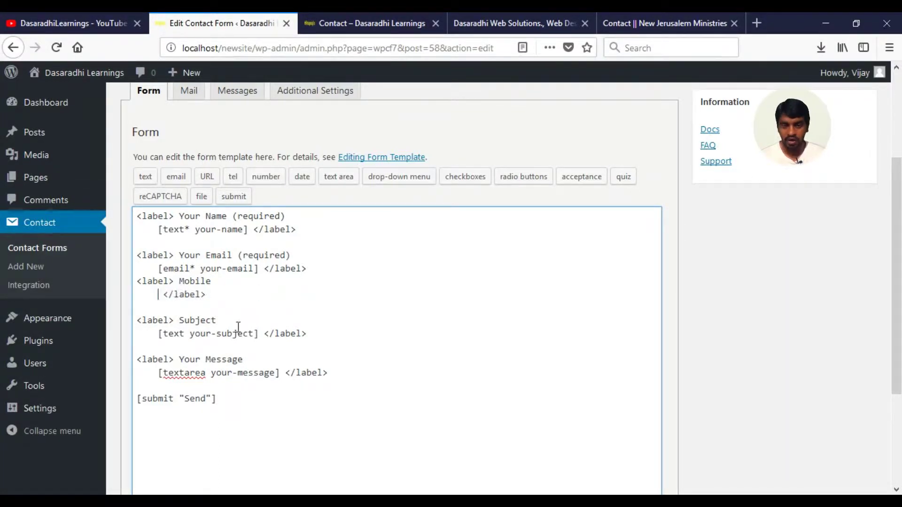
Step: Insert a required [tel* Mobile] tag into the Mobile label and save the form
click(233, 177)
drag(391, 191, 272, 191)
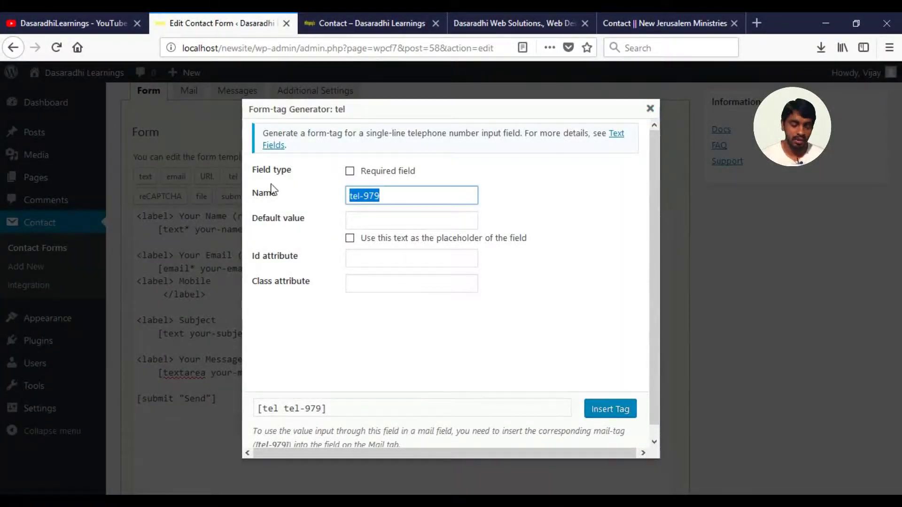
text(Mobile)
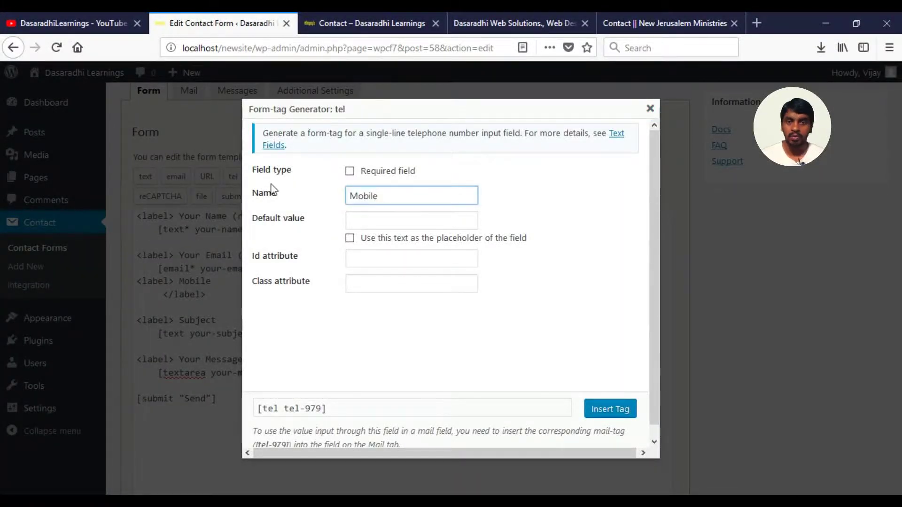
click(369, 173)
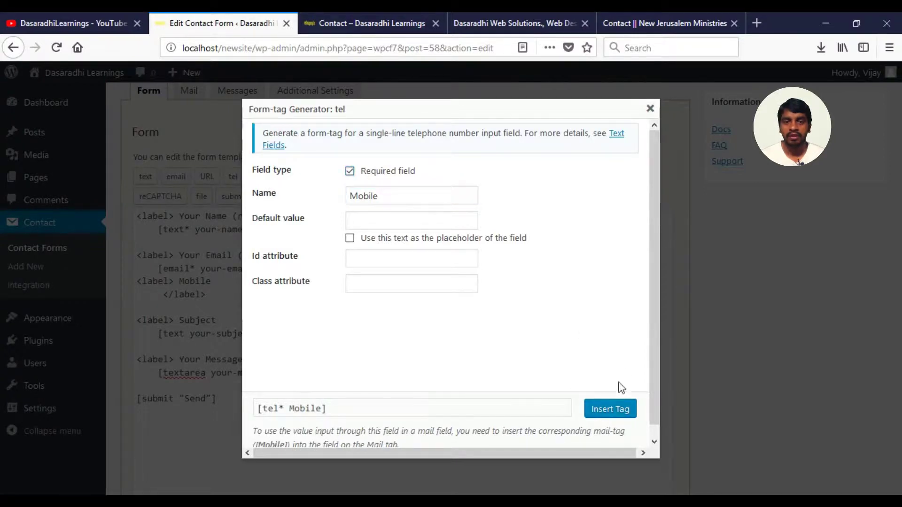
click(621, 419)
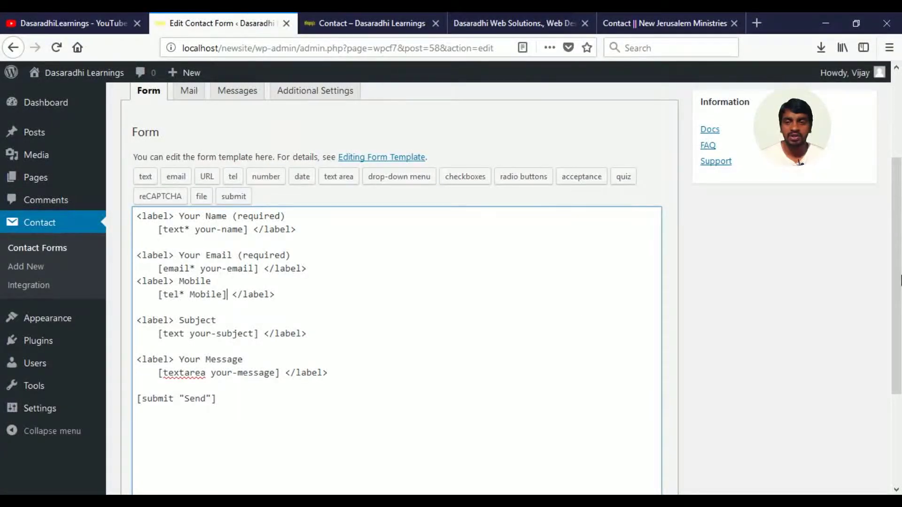
scroll(901, 281, up, 5)
click(861, 201)
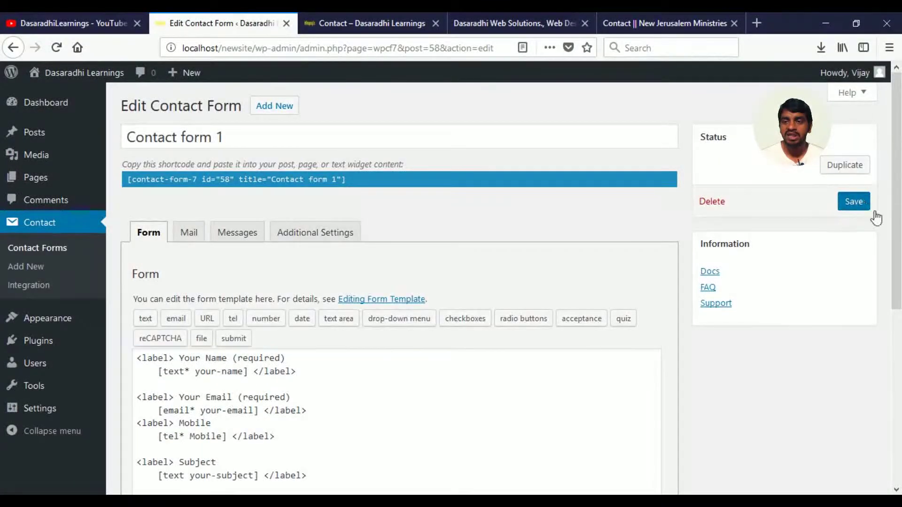
click(356, 22)
Step: Reload the live Contact page to confirm the Mobile field, then return to the form editor
click(56, 47)
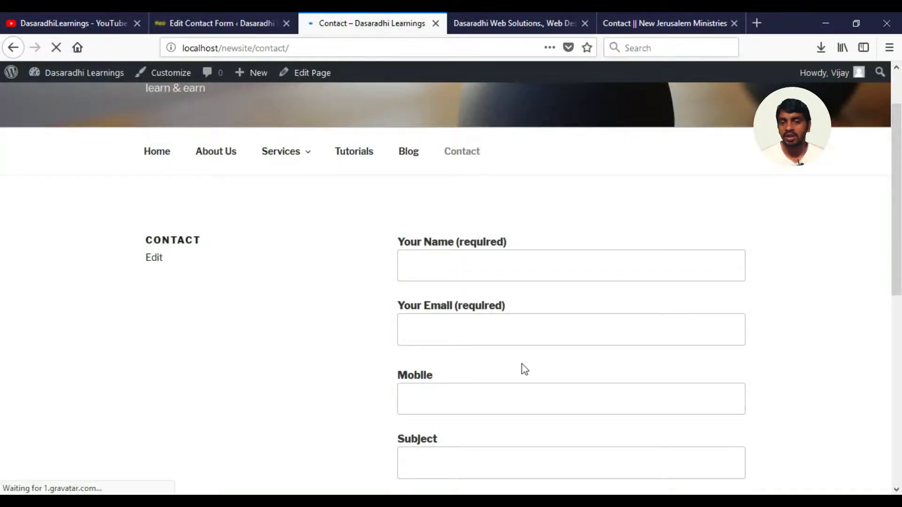
scroll(525, 369, down, 3)
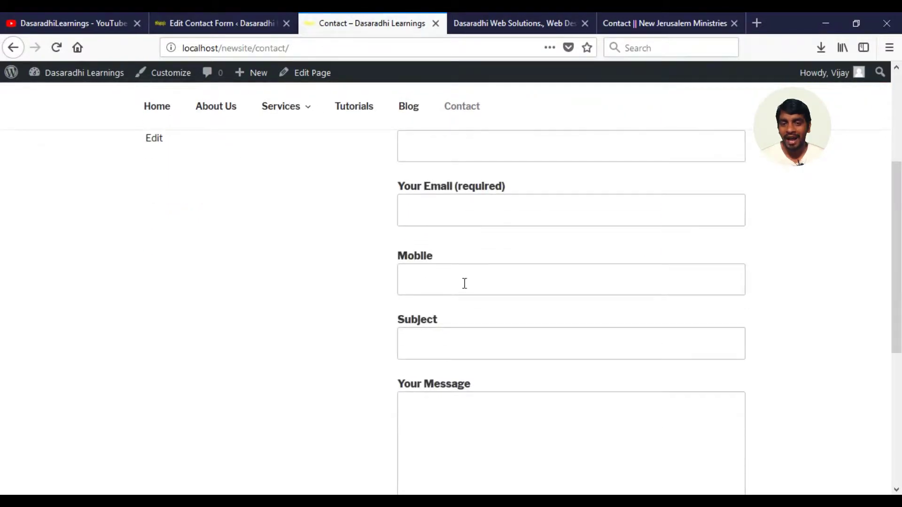
drag(900, 307, 901, 198)
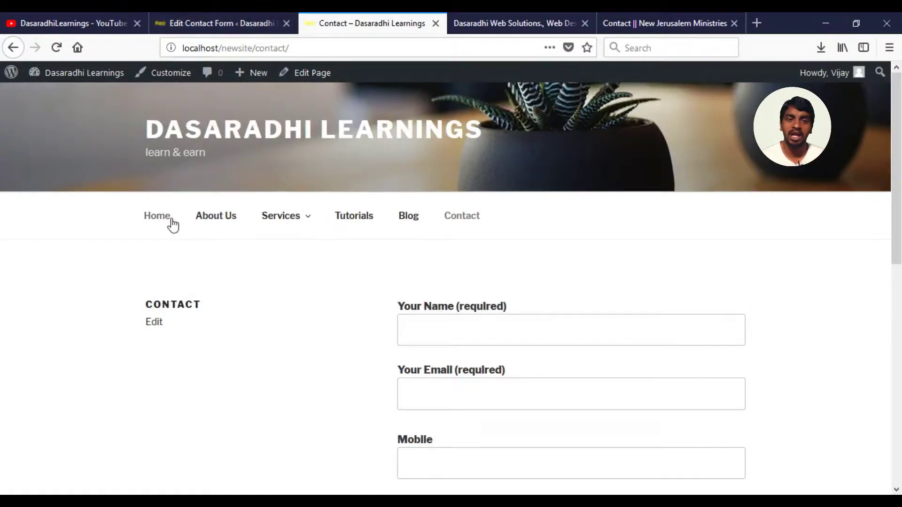
click(408, 217)
click(229, 19)
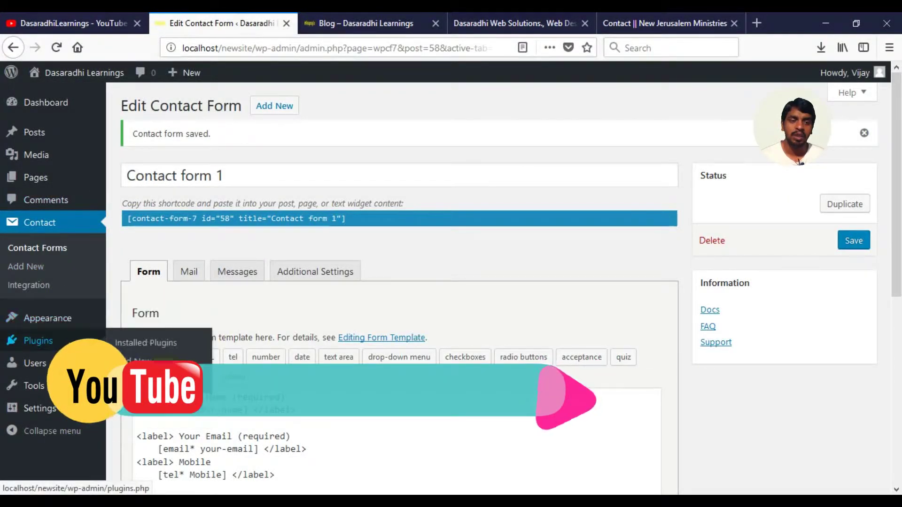
Step: Search Add New plugins for 'social media' and browse the results
click(143, 343)
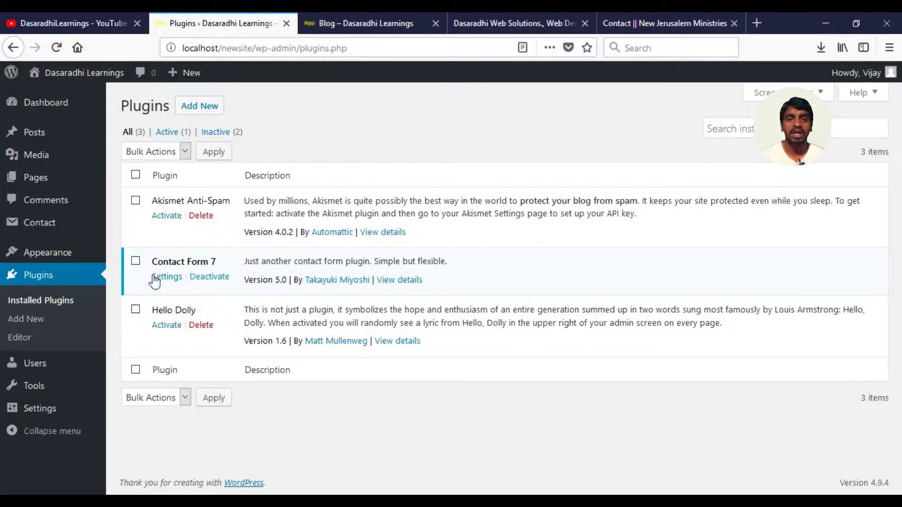
click(199, 105)
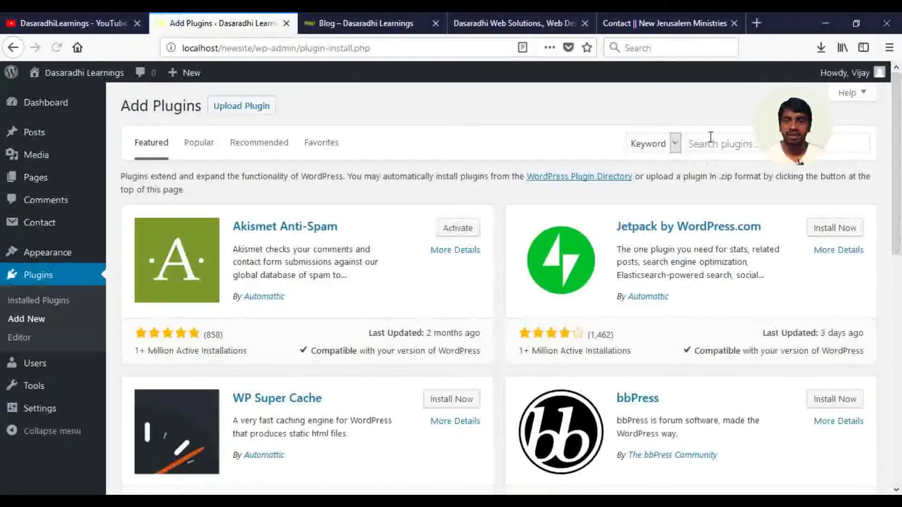
click(710, 137)
text(social media)
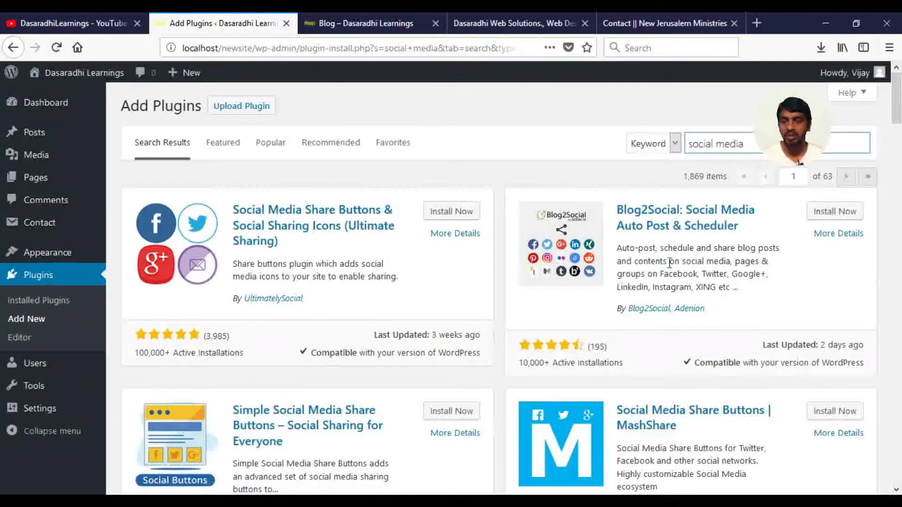
scroll(799, 162, down, 5)
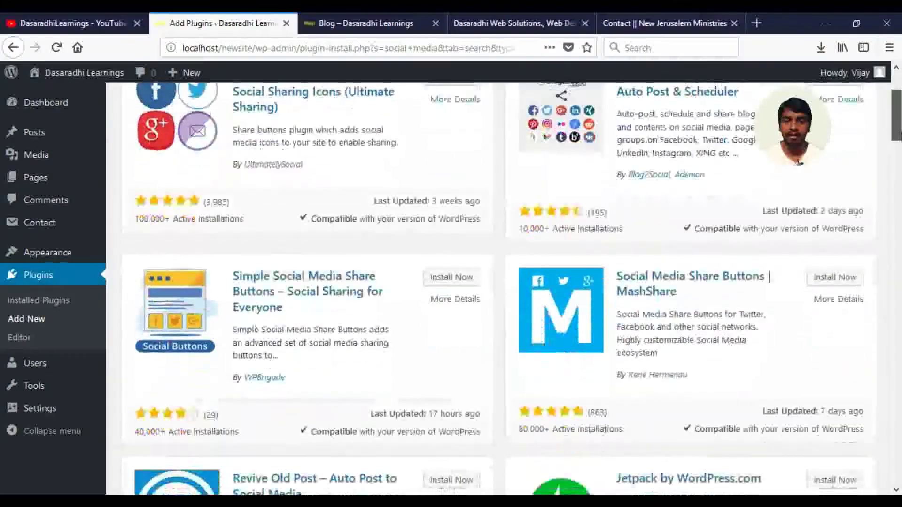
scroll(799, 162, down, 5)
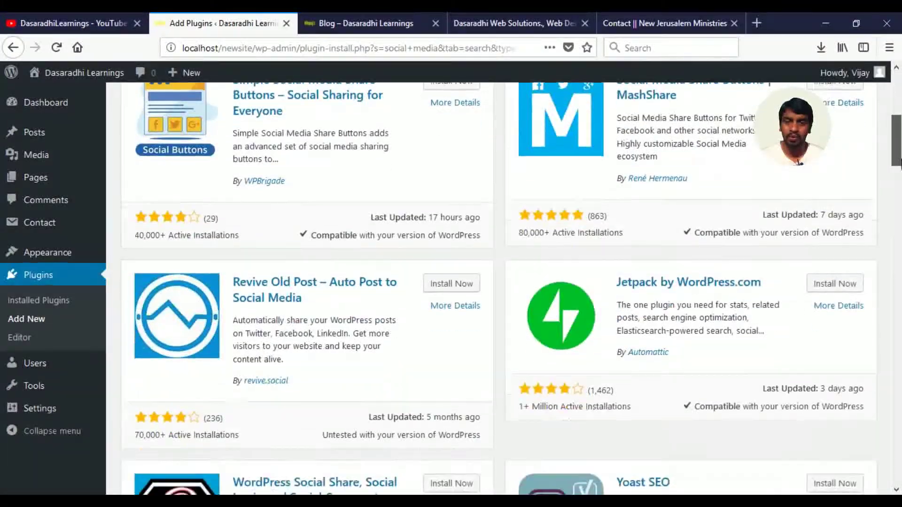
scroll(799, 162, down, 8)
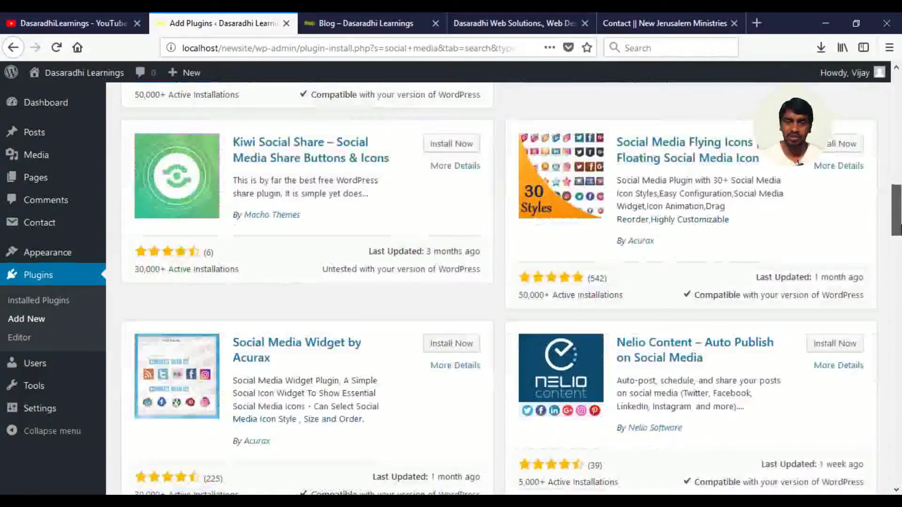
scroll(799, 162, up, 13)
scroll(798, 163, up, 5)
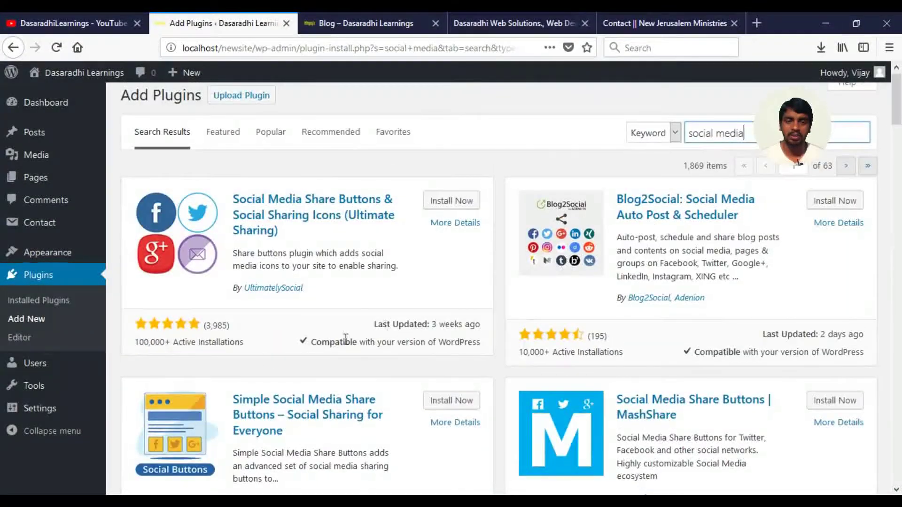
Step: Install the Ultimate Sharing social icons plugin and open a blank browser tab
mouse_move(136, 347)
mouse_down()
mouse_move(227, 342)
mouse_move(150, 348)
mouse_up()
click(255, 349)
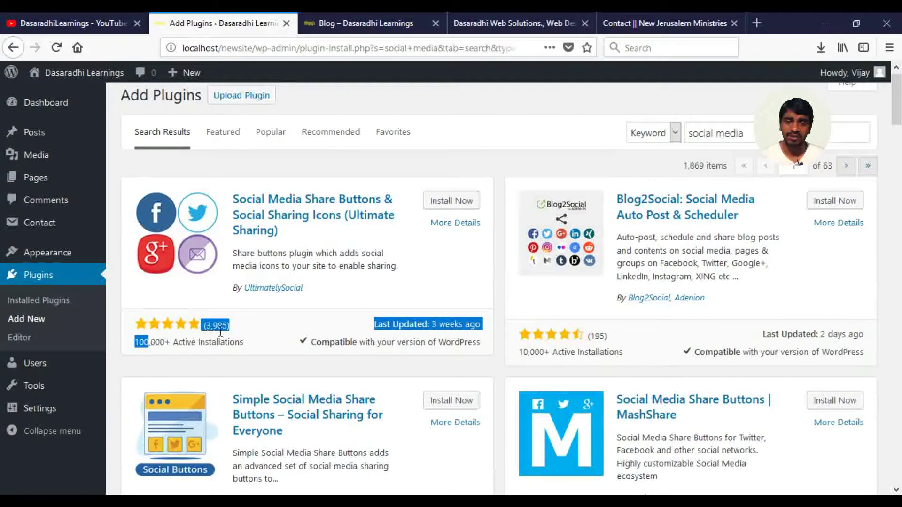
click(250, 337)
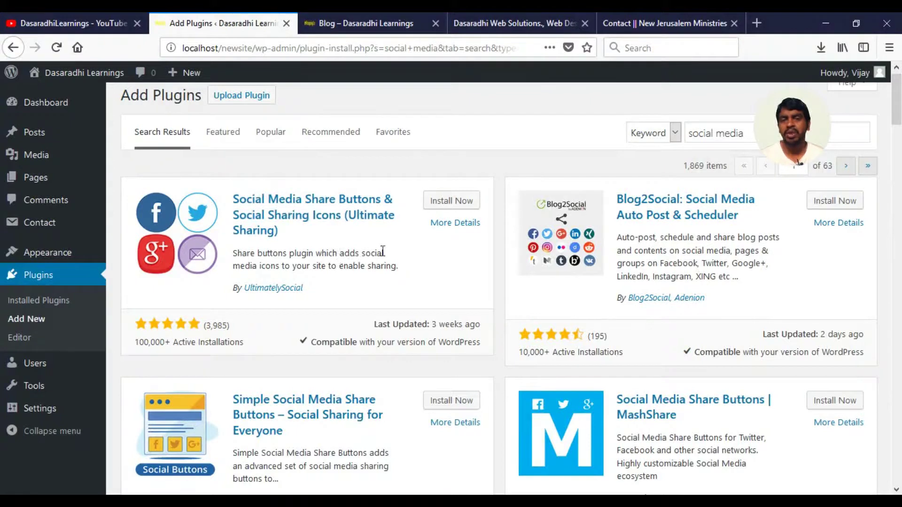
click(450, 201)
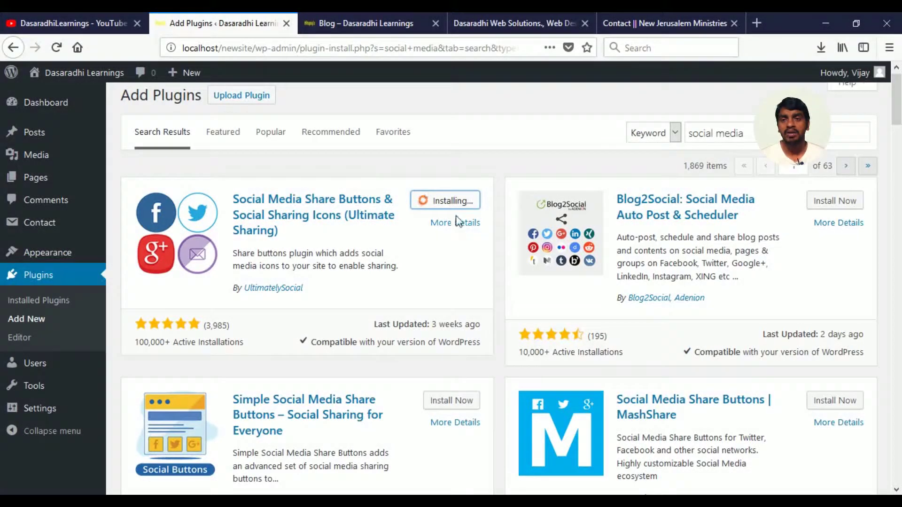
click(762, 26)
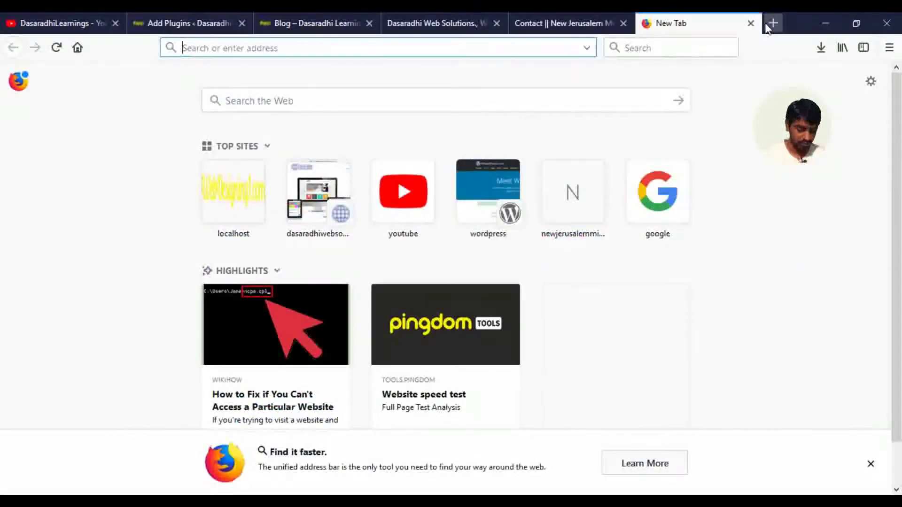
Step: Go to wordpress.org in the new tab and browse its plugin directory
text(wordpre)
key(Return)
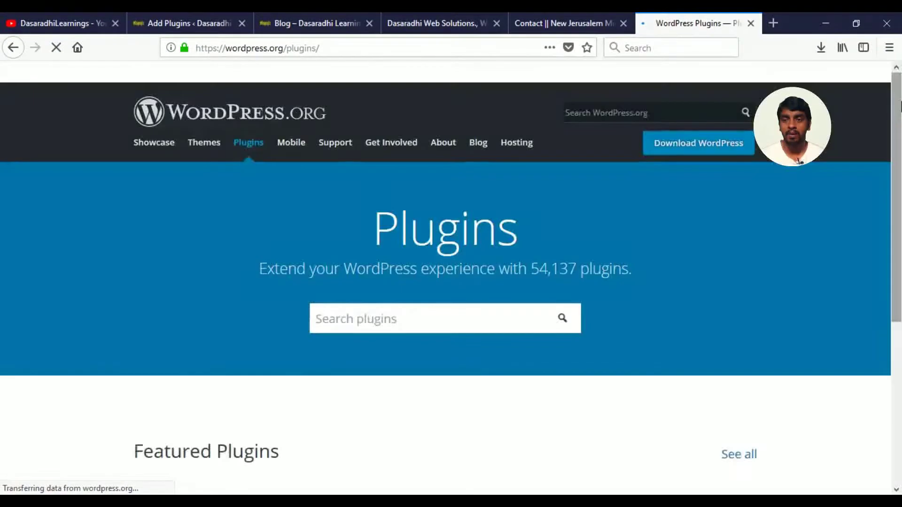
scroll(610, 180, down, 6)
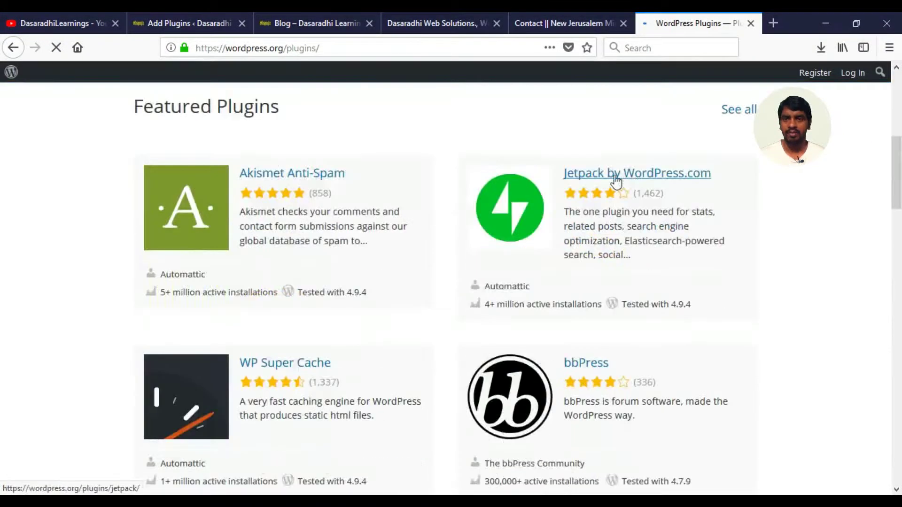
drag(897, 187, 897, 231)
Step: Switch back through the tabs to the Add Plugins page
click(552, 13)
click(411, 14)
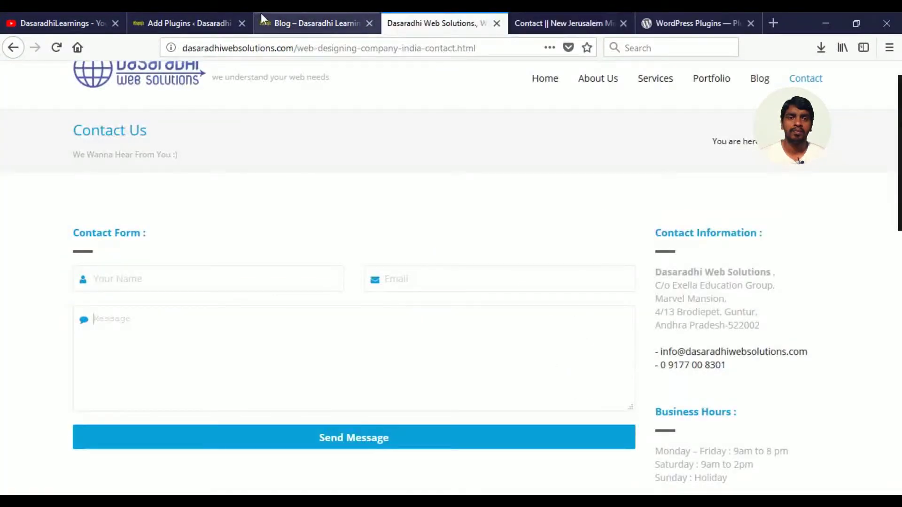
click(250, 14)
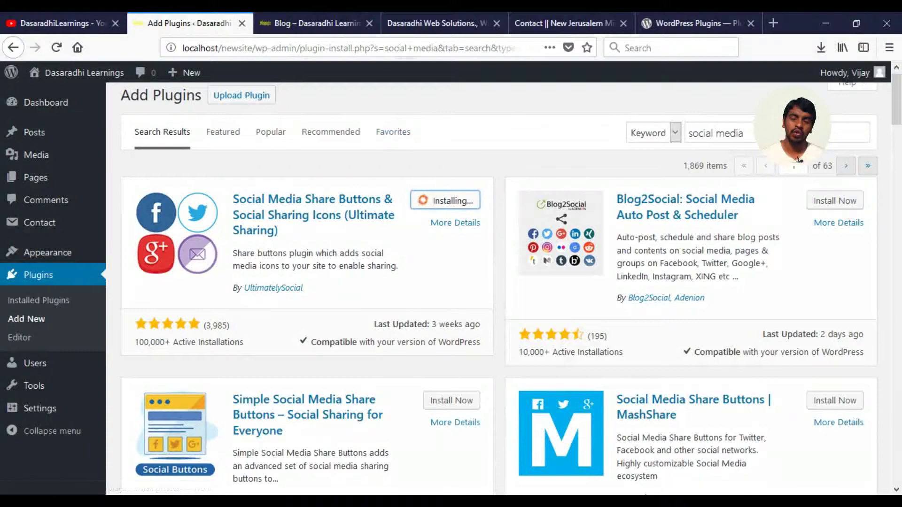
Step: Activate the newly installed Ultimate Sharing social media icons plugin
scroll(899, 92, up, 1)
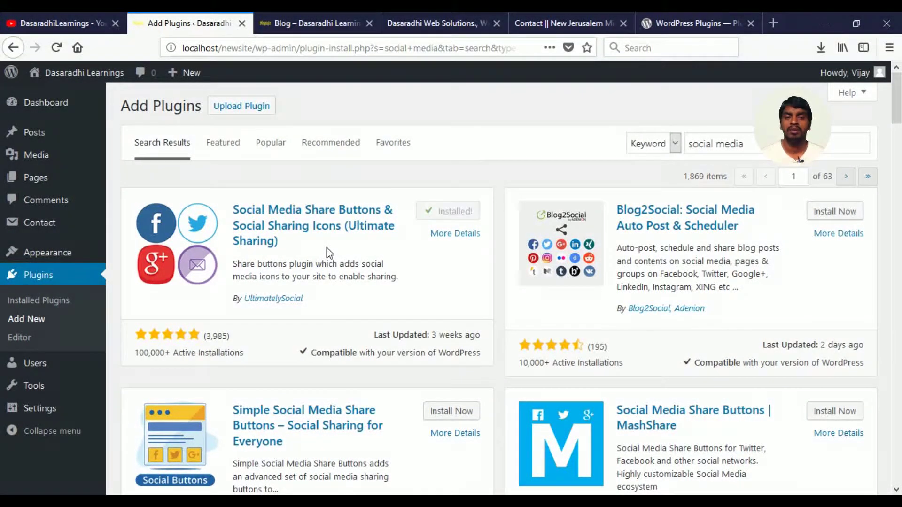
click(460, 214)
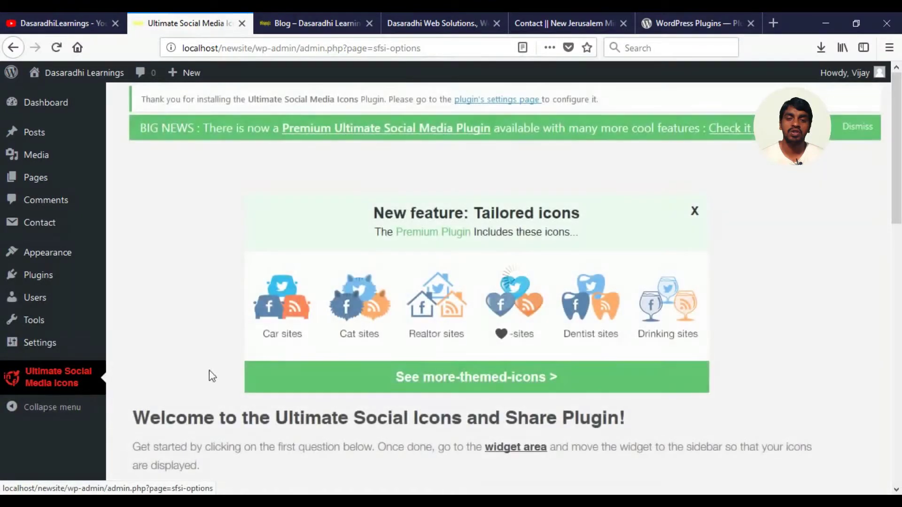
Step: Answer Yes to showing icons at the end of every post, save all settings, and switch to the Blog tab
scroll(711, 412, down, 10)
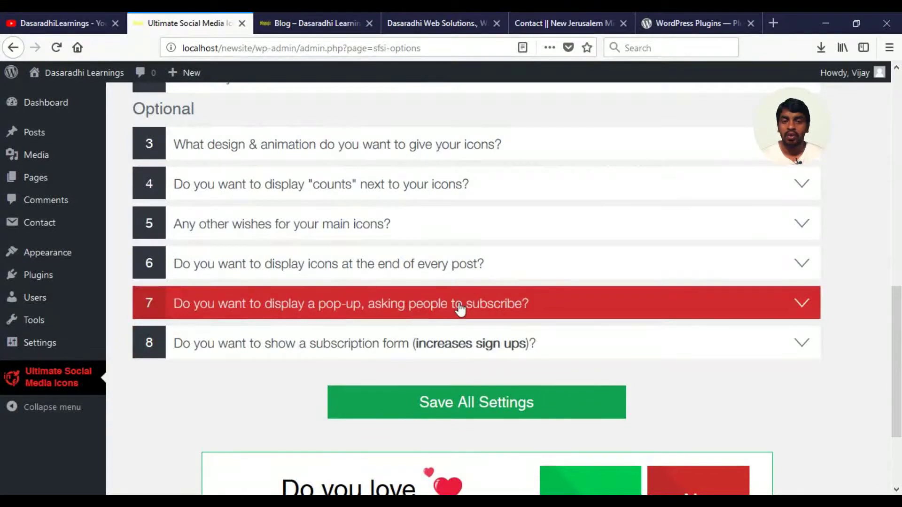
click(631, 271)
scroll(564, 226, down, 6)
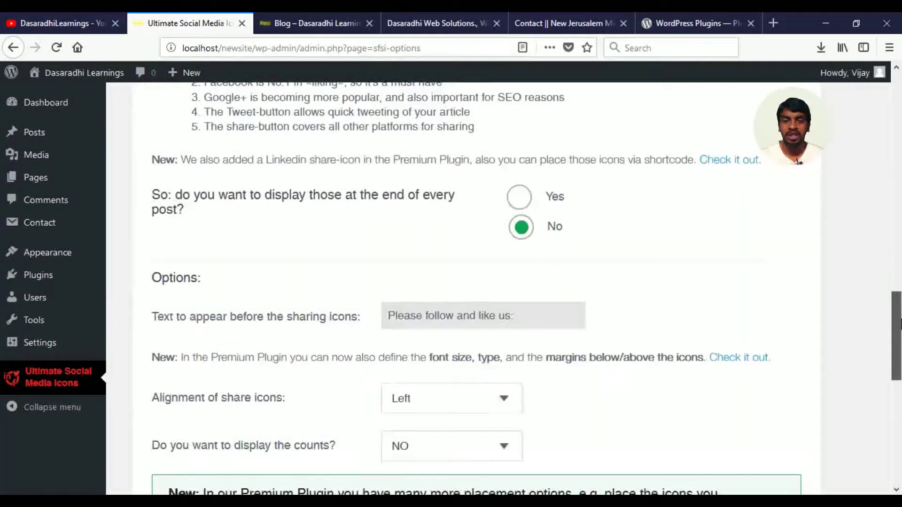
click(520, 194)
drag(894, 316, 896, 385)
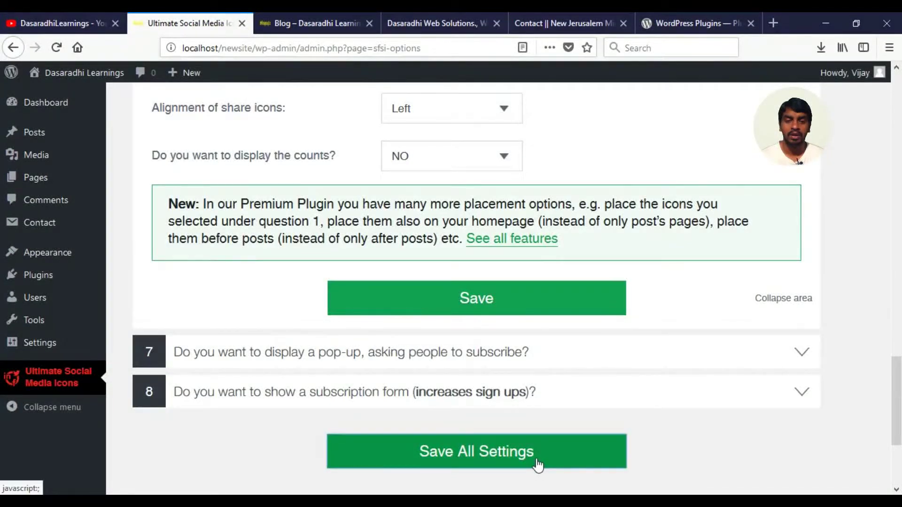
click(538, 465)
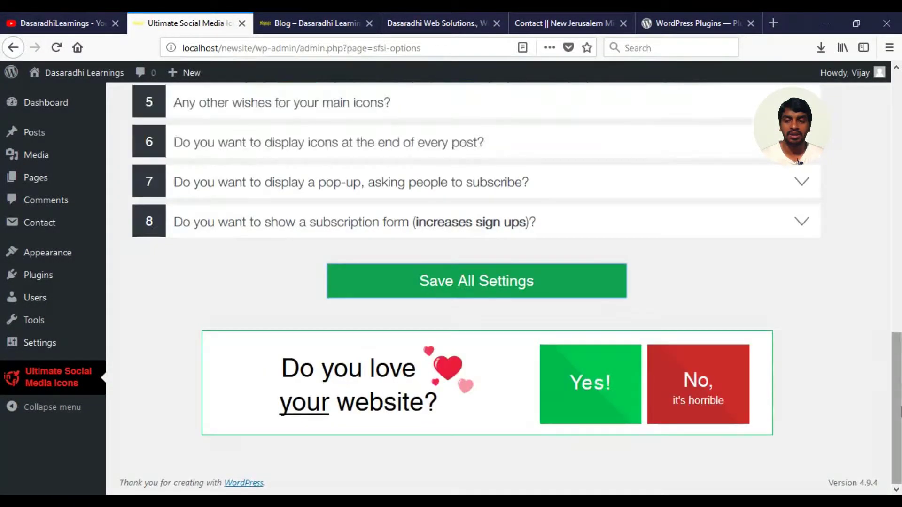
drag(896, 399, 900, 139)
click(310, 23)
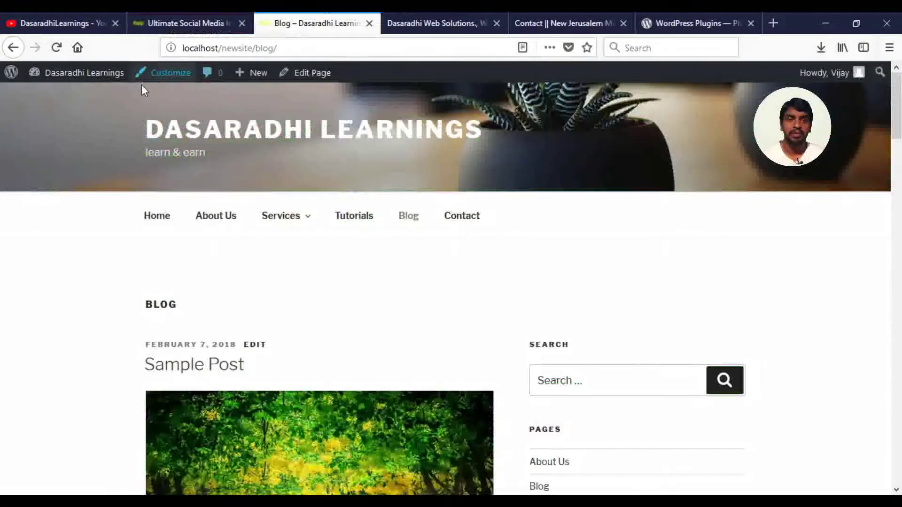
Step: Reload the blog, check the share icons under Sample Post, then switch to YouTube
click(56, 47)
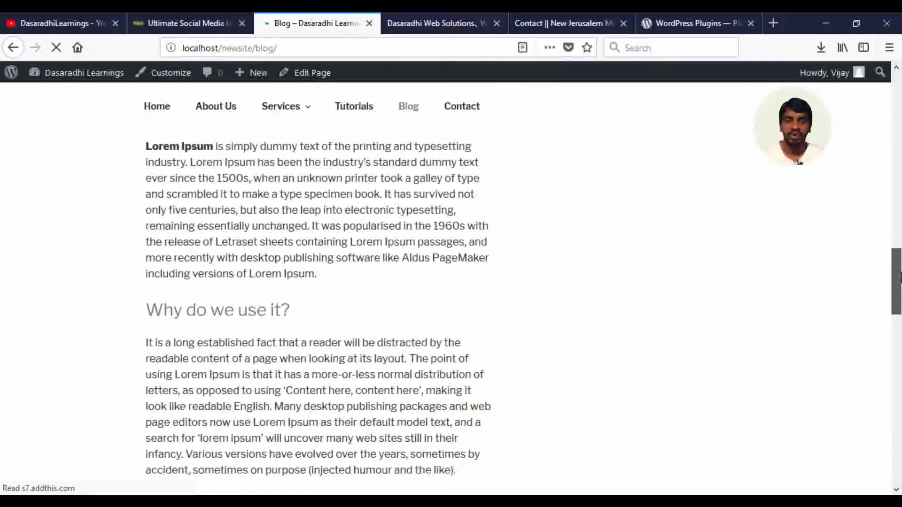
click(194, 249)
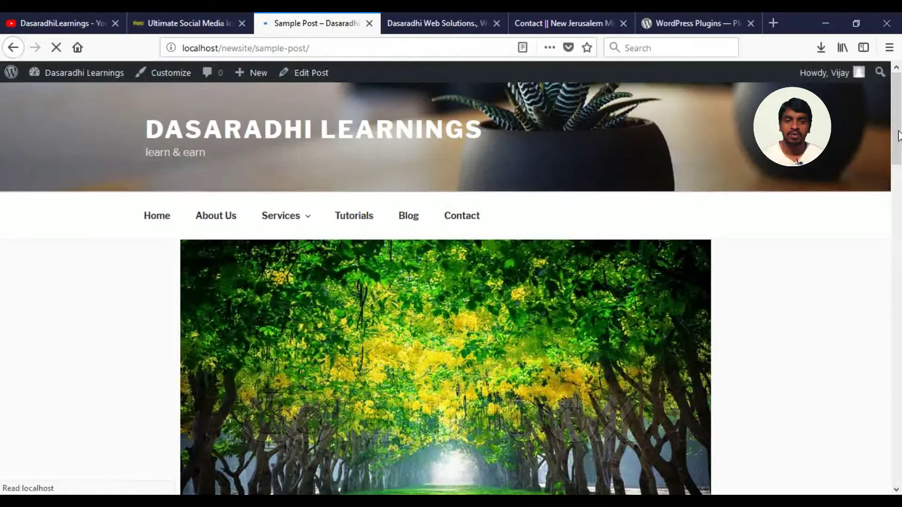
scroll(220, 316, down, 10)
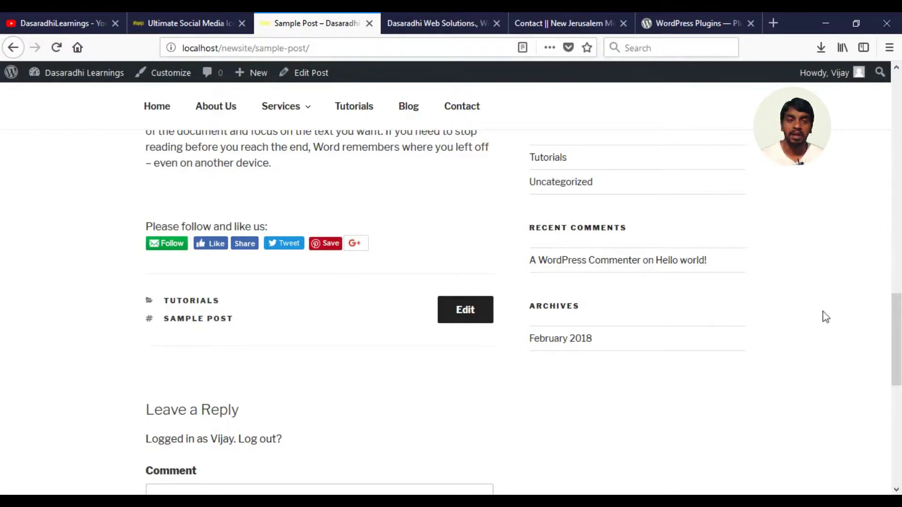
click(187, 14)
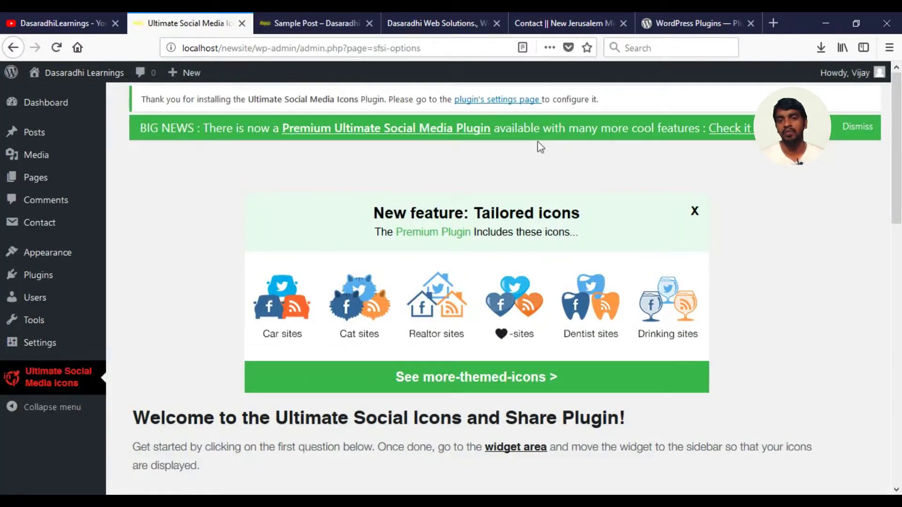
click(91, 21)
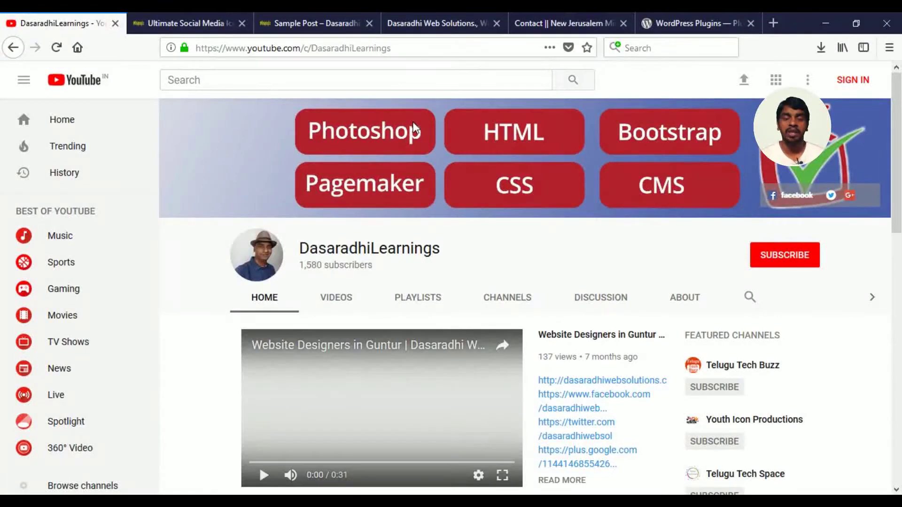